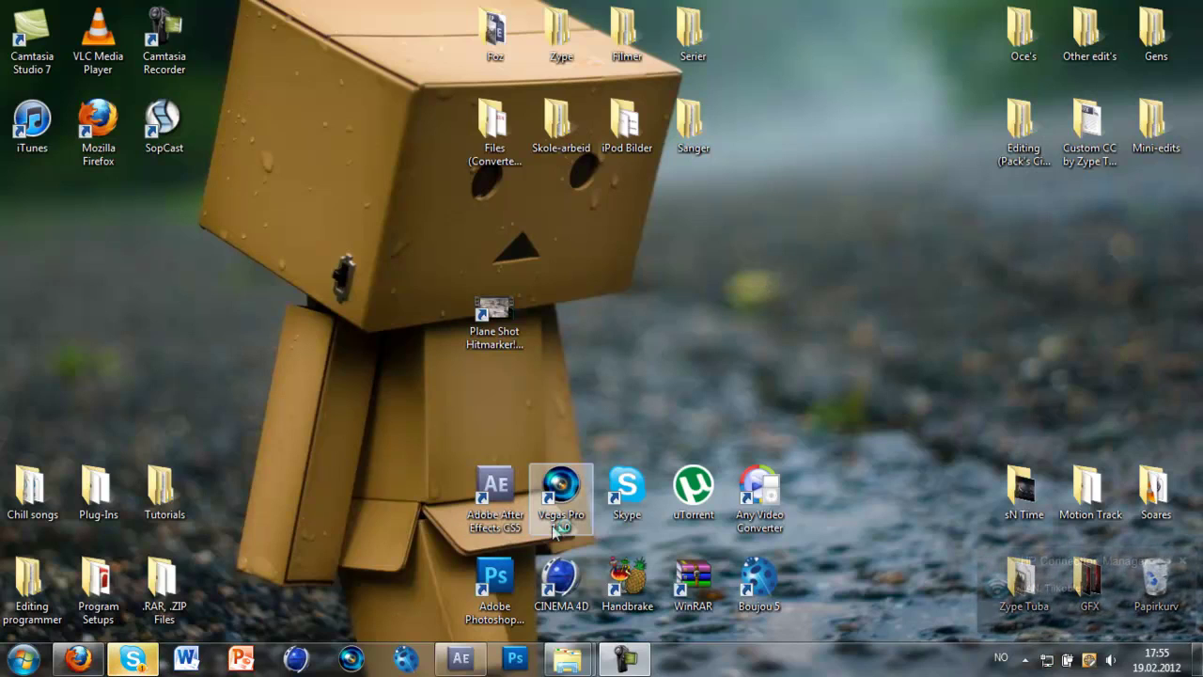
# Restore the After Effects window showing the Plane Shot Hitmarker!! composition
pyautogui.click(460, 658)
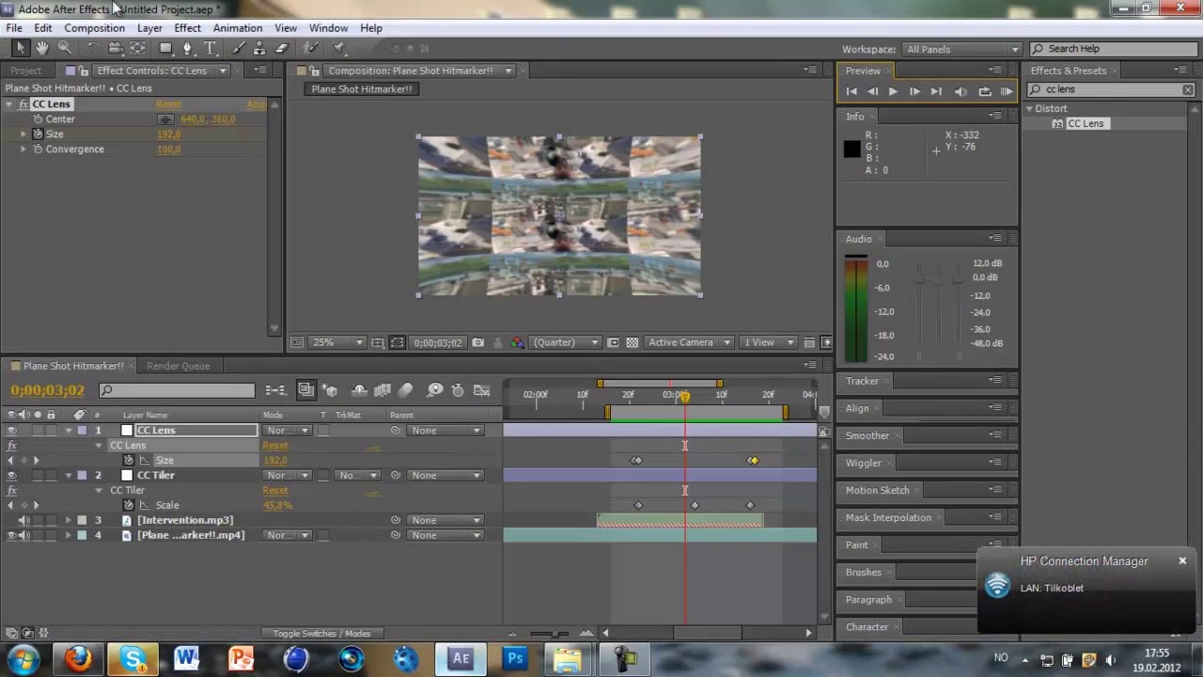
# Start a new After Effects project without saving the old one
pyautogui.click(14, 28)
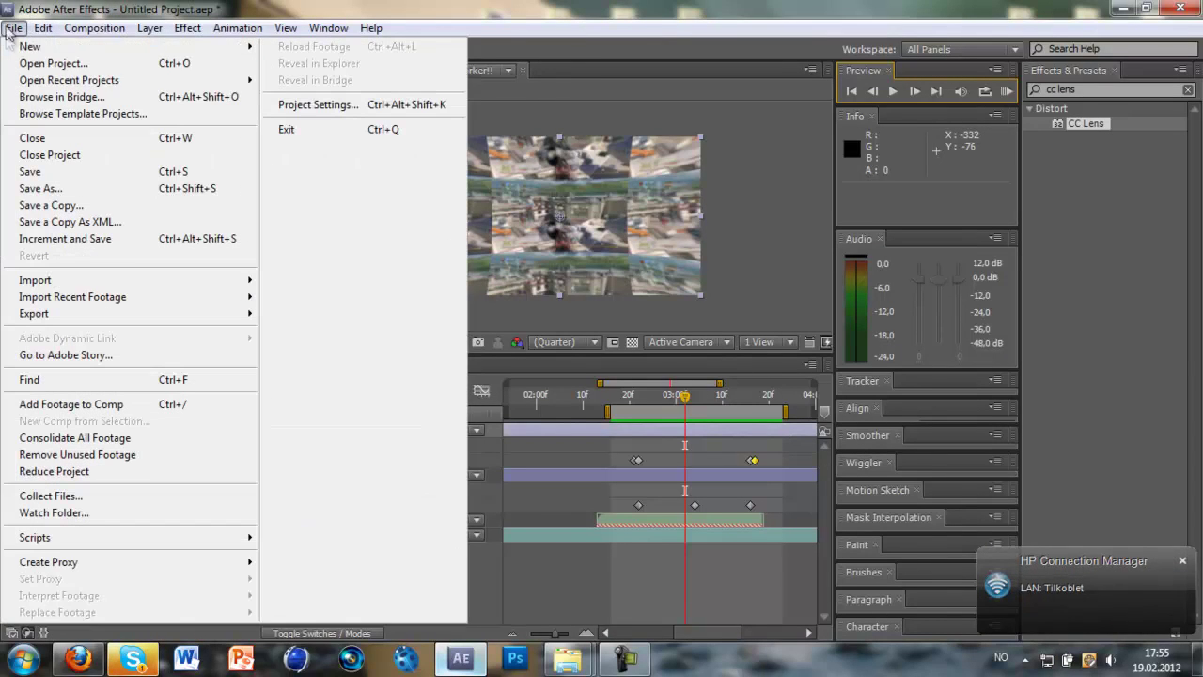
pyautogui.moveTo(23, 49)
pyautogui.click(440, 50)
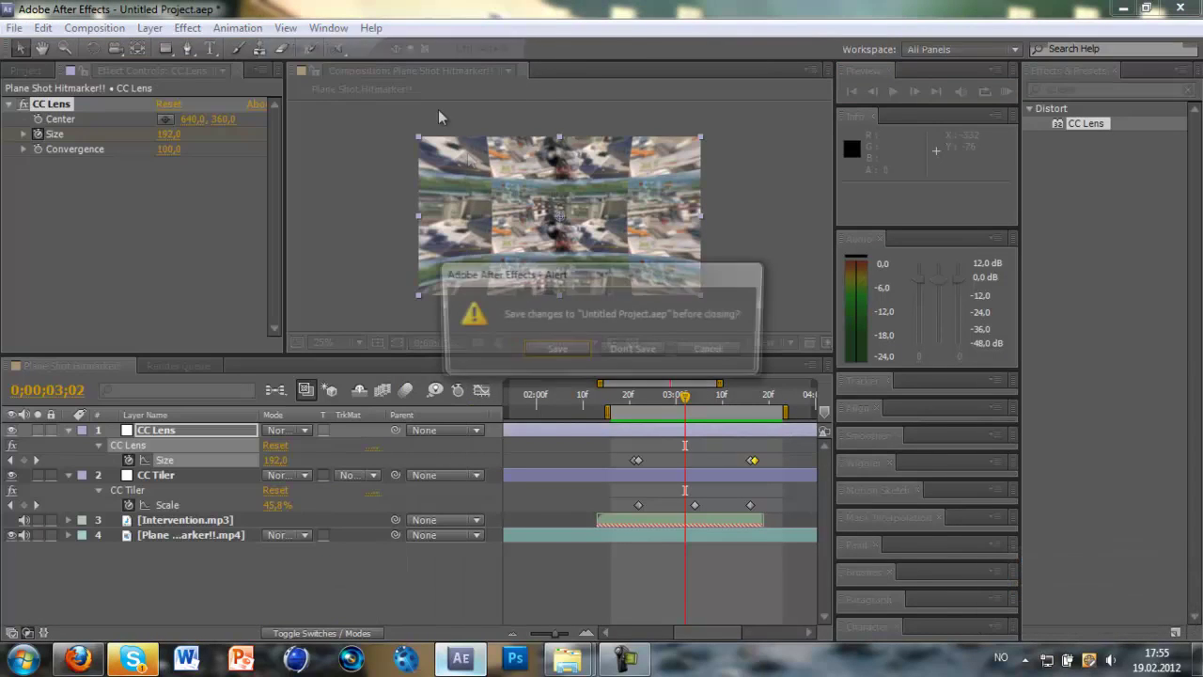
pyautogui.click(622, 355)
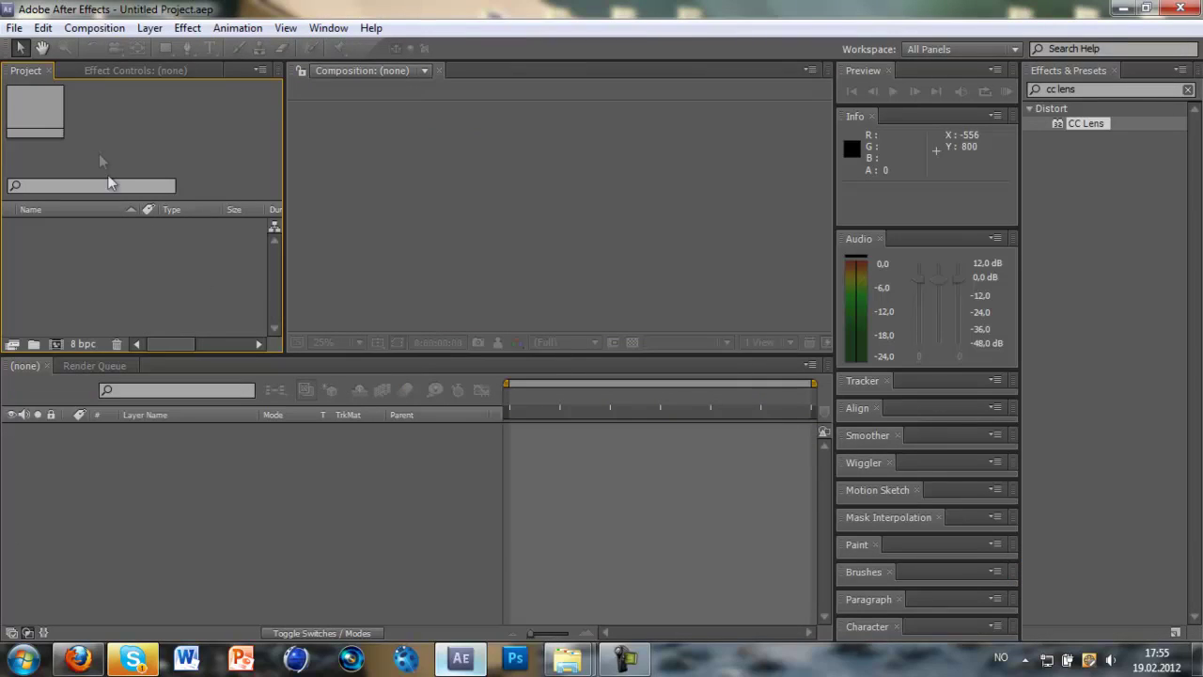
# Import Plane Shot Hitmarker!!.mp4 from the desktop and build a composition from it
pyautogui.click(1196, 657)
pyautogui.moveTo(513, 317); pyautogui.dragTo(68, 231)
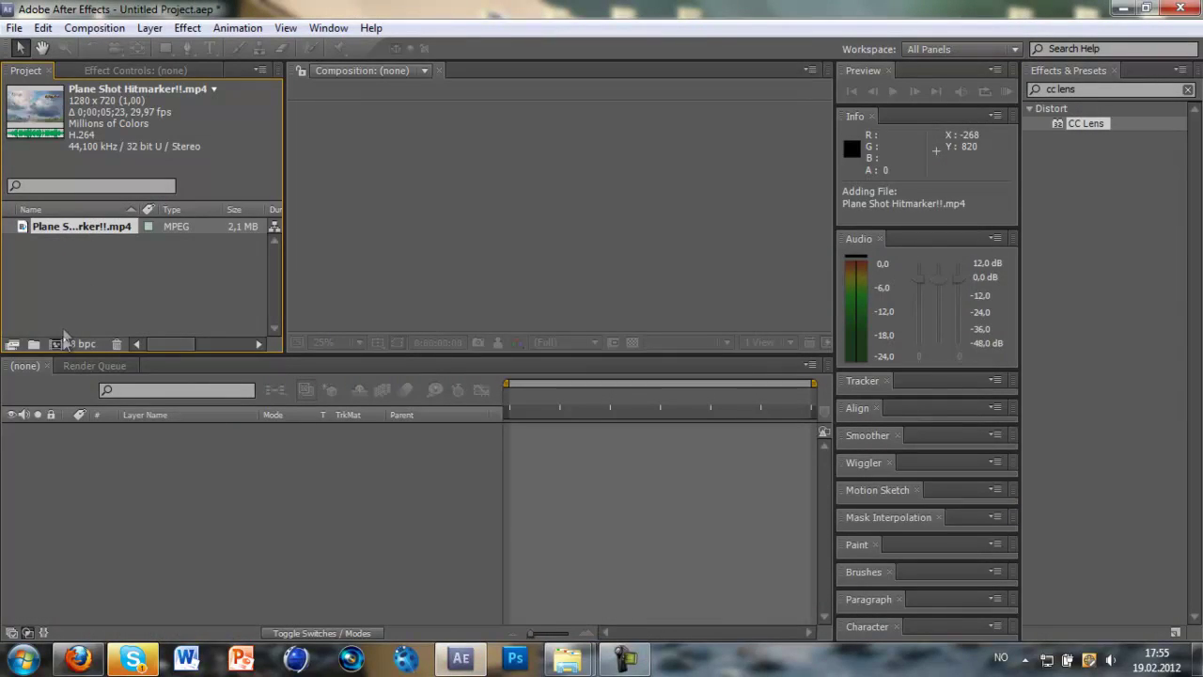
pyautogui.moveTo(59, 227); pyautogui.dragTo(55, 344)
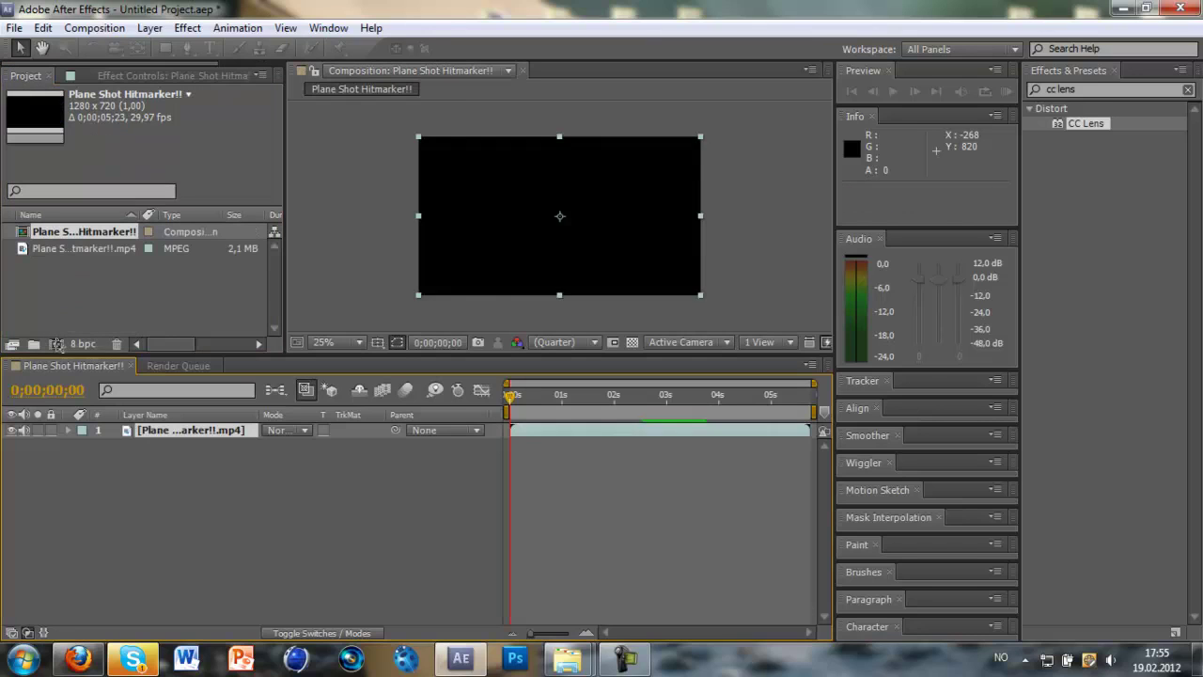
pyautogui.click(203, 445)
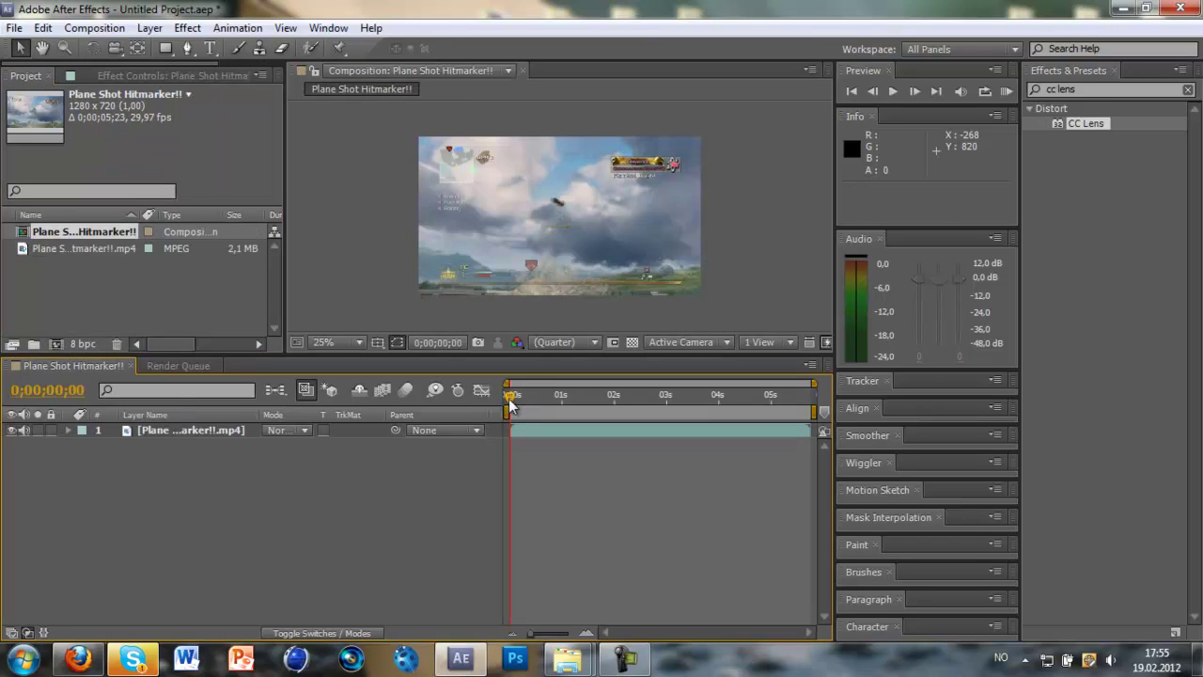
pyautogui.click(1187, 90)
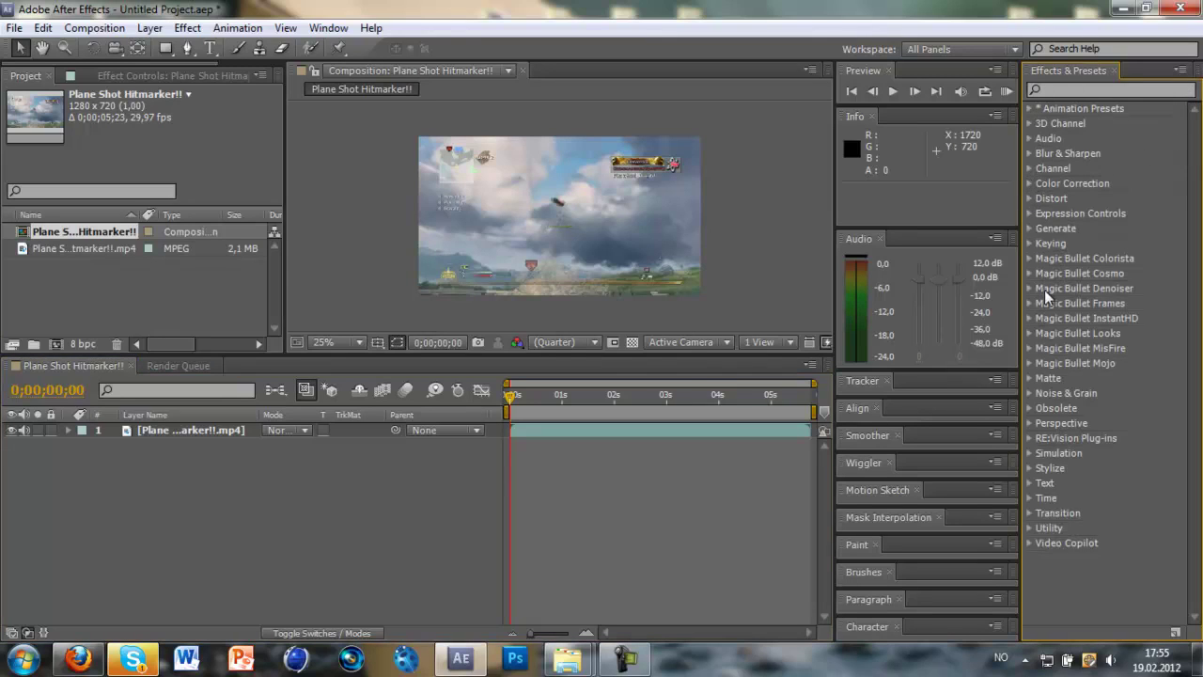
# Import Intervention.mp3 from the MW2 folder into the Project panel
pyautogui.moveTo(567, 658)
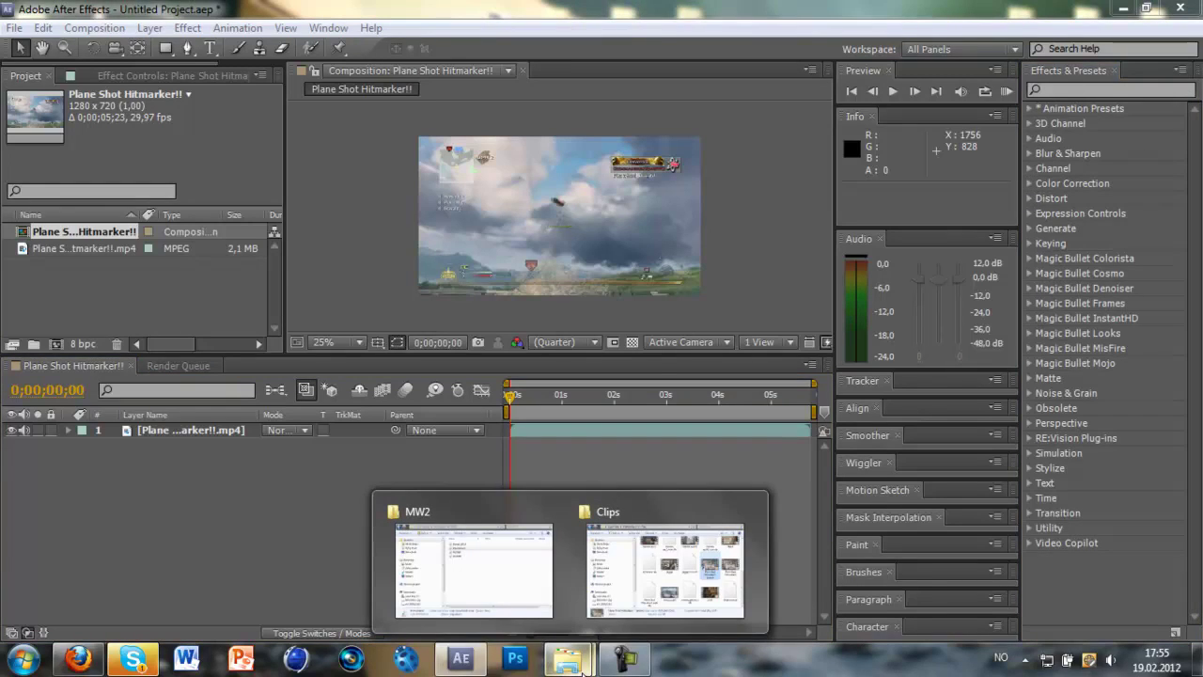
pyautogui.click(499, 579)
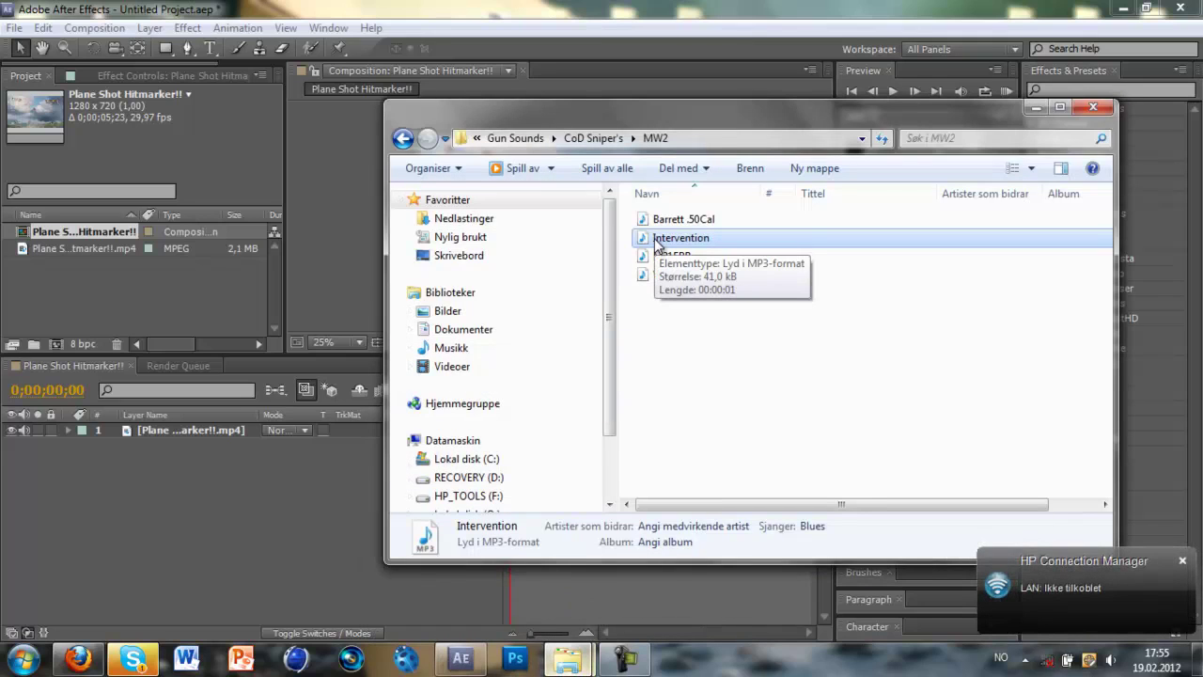
pyautogui.moveTo(681, 246); pyautogui.dragTo(159, 290)
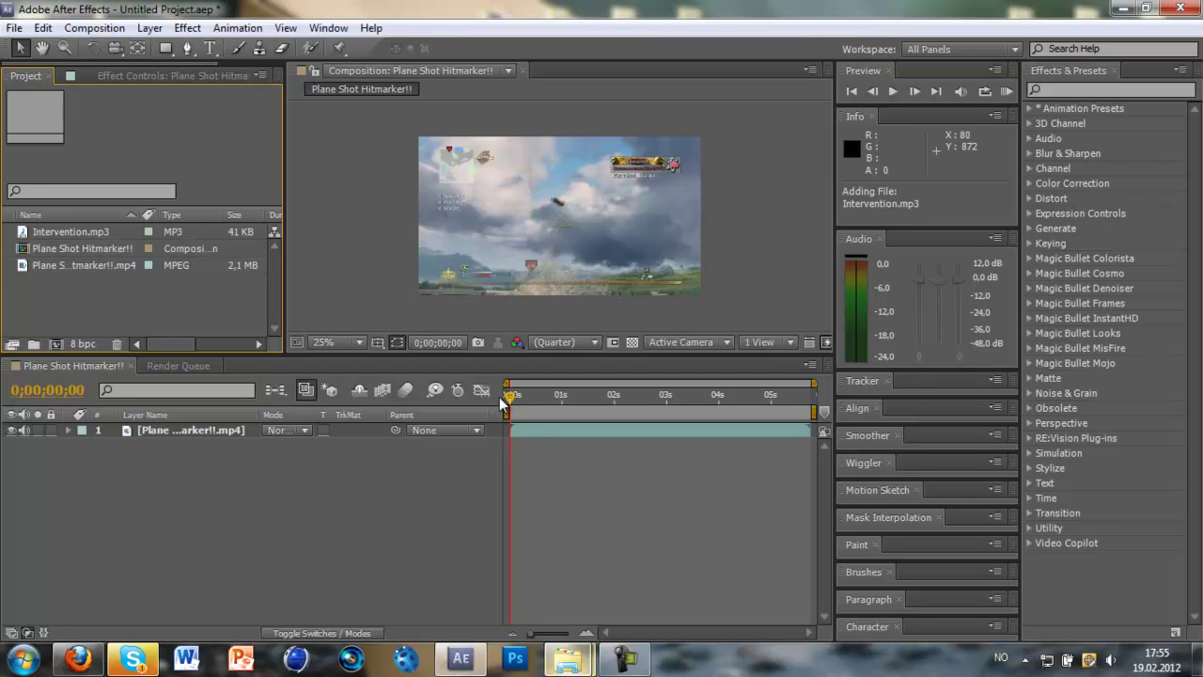
pyautogui.moveTo(510, 402); pyautogui.dragTo(685, 403)
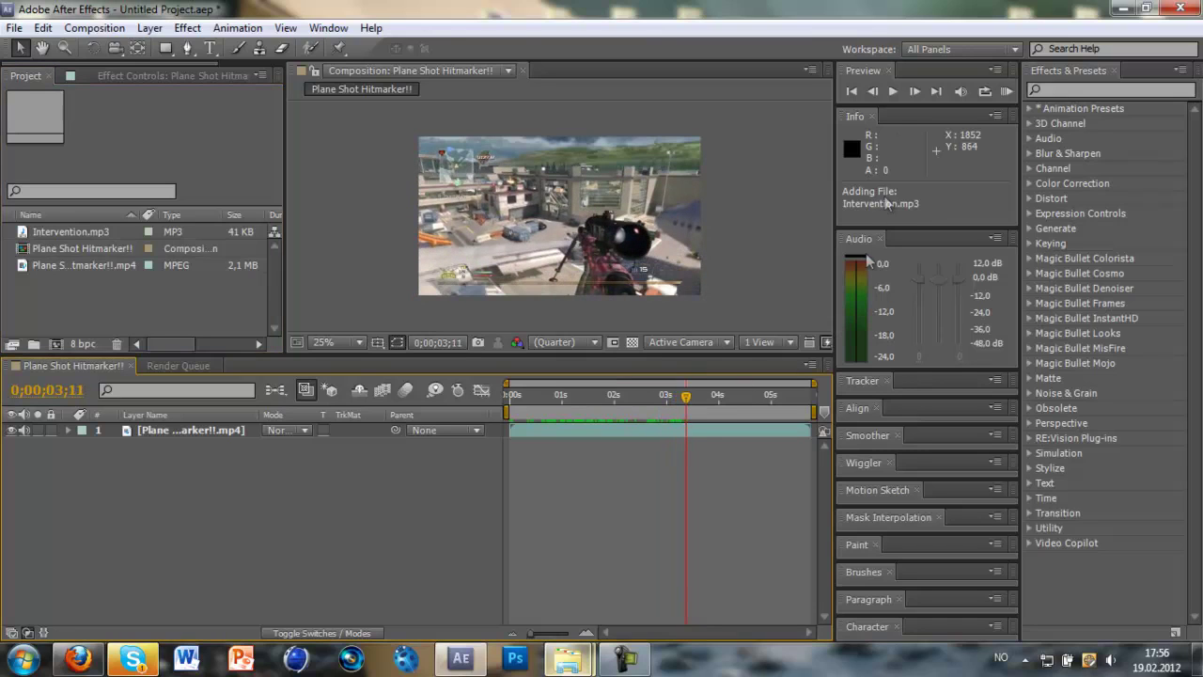
# Preview the clip and step frames to find the shot at 0;00;03;15
pyautogui.click(913, 92)
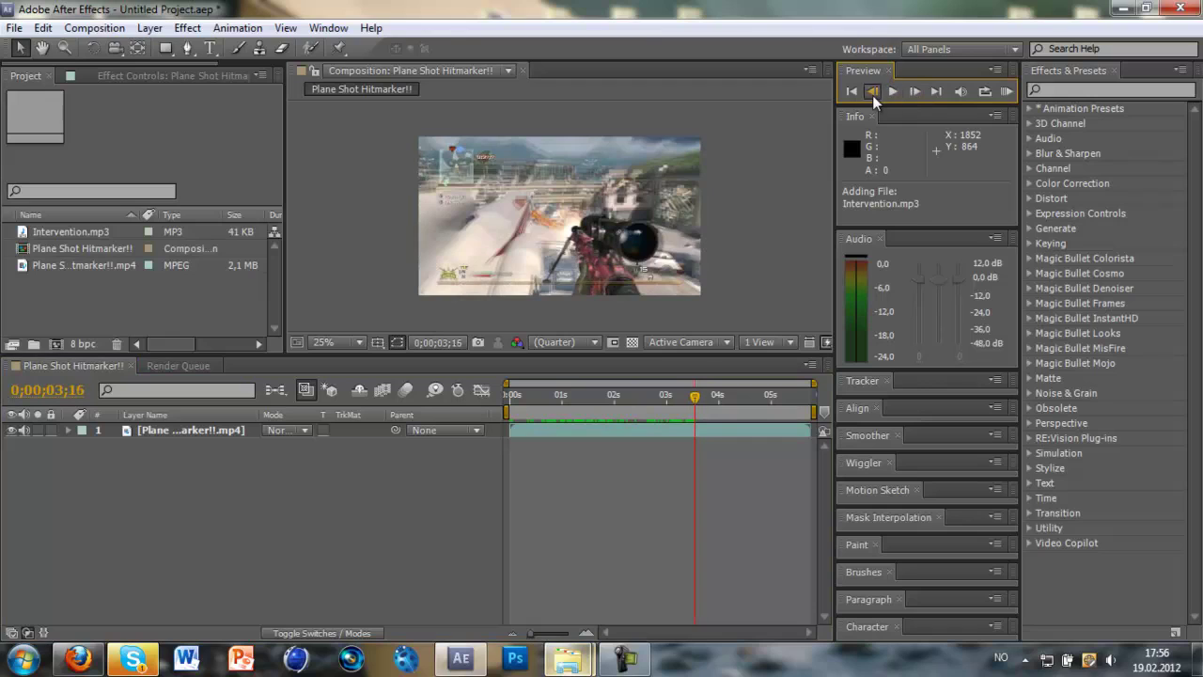
pyautogui.click(873, 97)
pyautogui.click(913, 94)
pyautogui.click(874, 94)
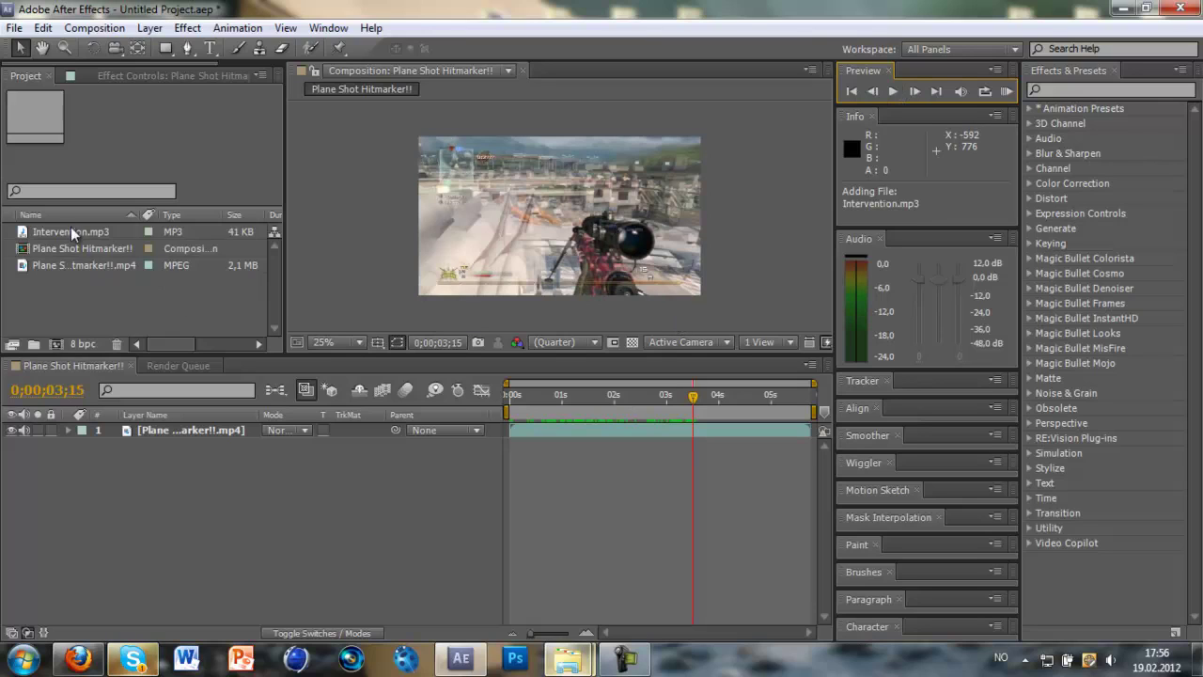
# Place Intervention.mp3 as layer 2, spanning 0;00;02;09 to 0;00;03;14
pyautogui.moveTo(71, 231); pyautogui.dragTo(653, 446)
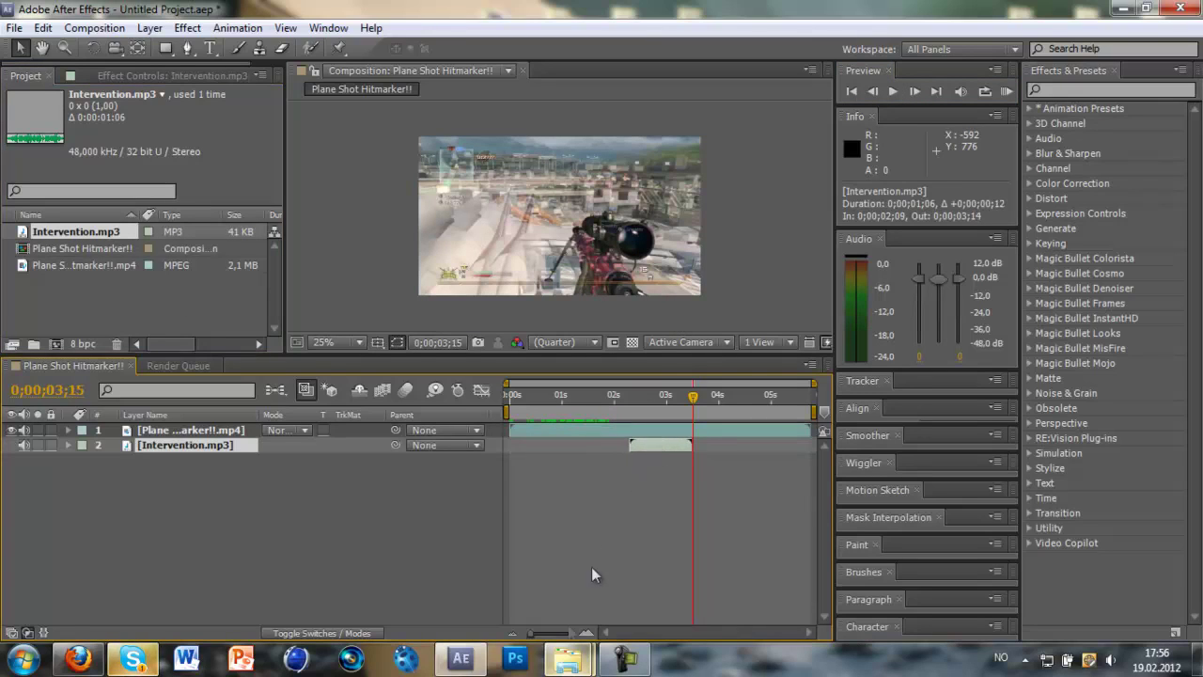
pyautogui.moveTo(531, 632); pyautogui.dragTo(583, 635)
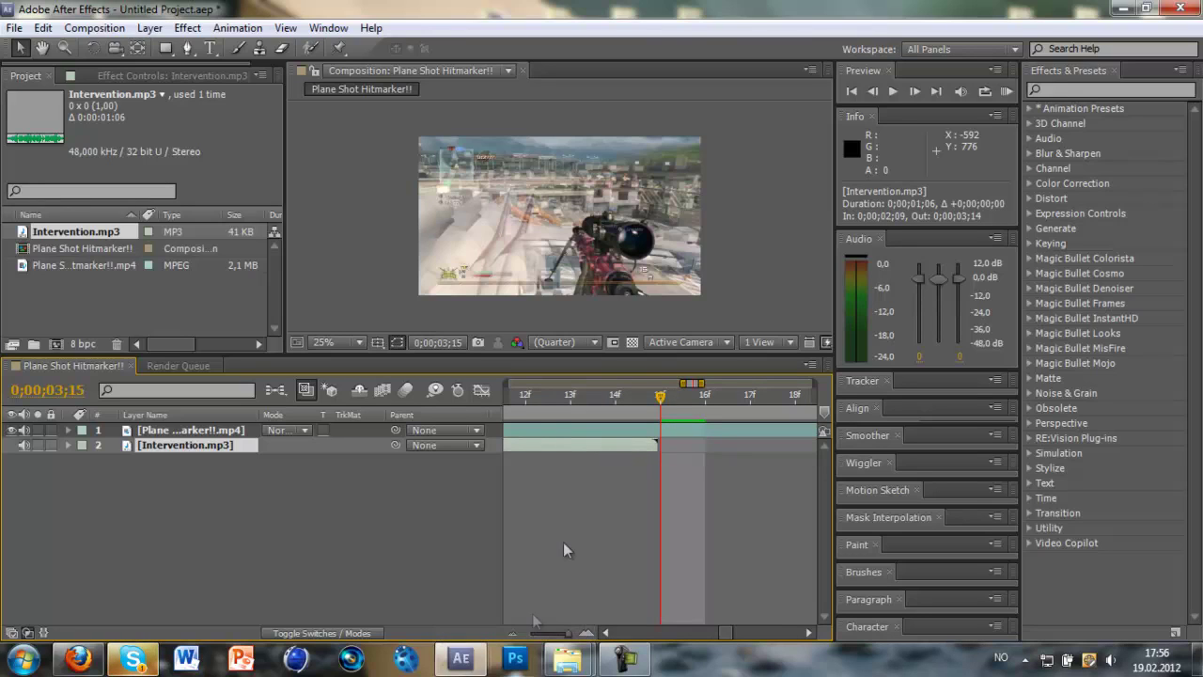
pyautogui.moveTo(554, 653)
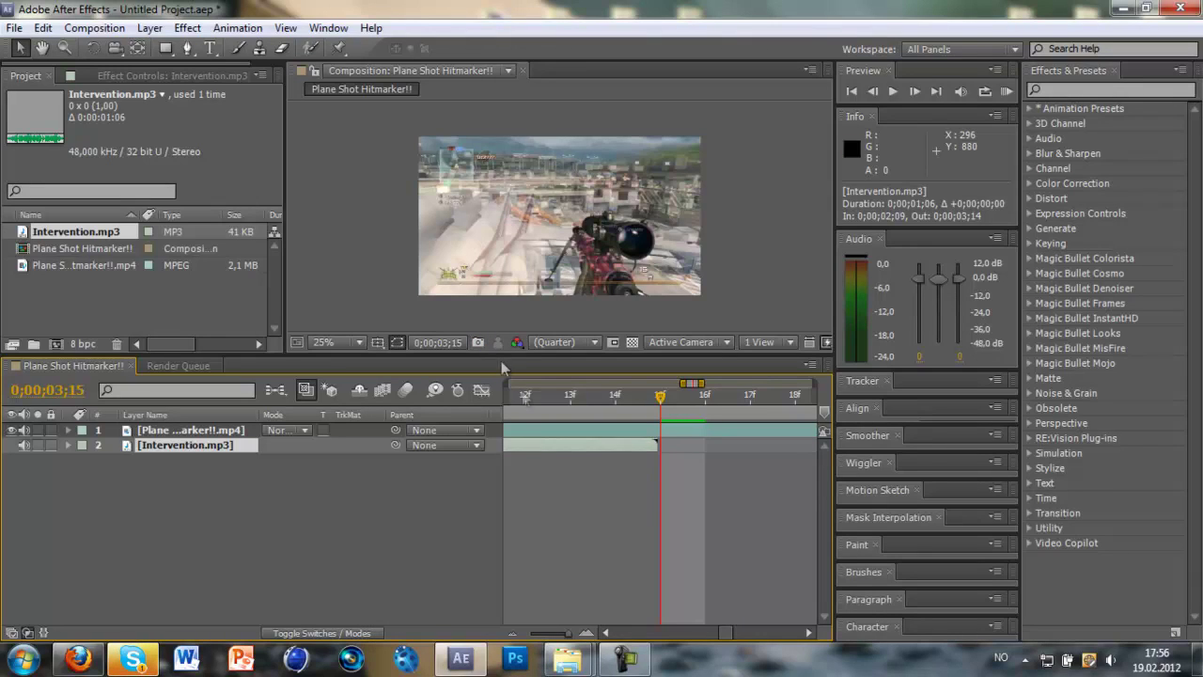
pyautogui.moveTo(558, 625); pyautogui.dragTo(538, 637)
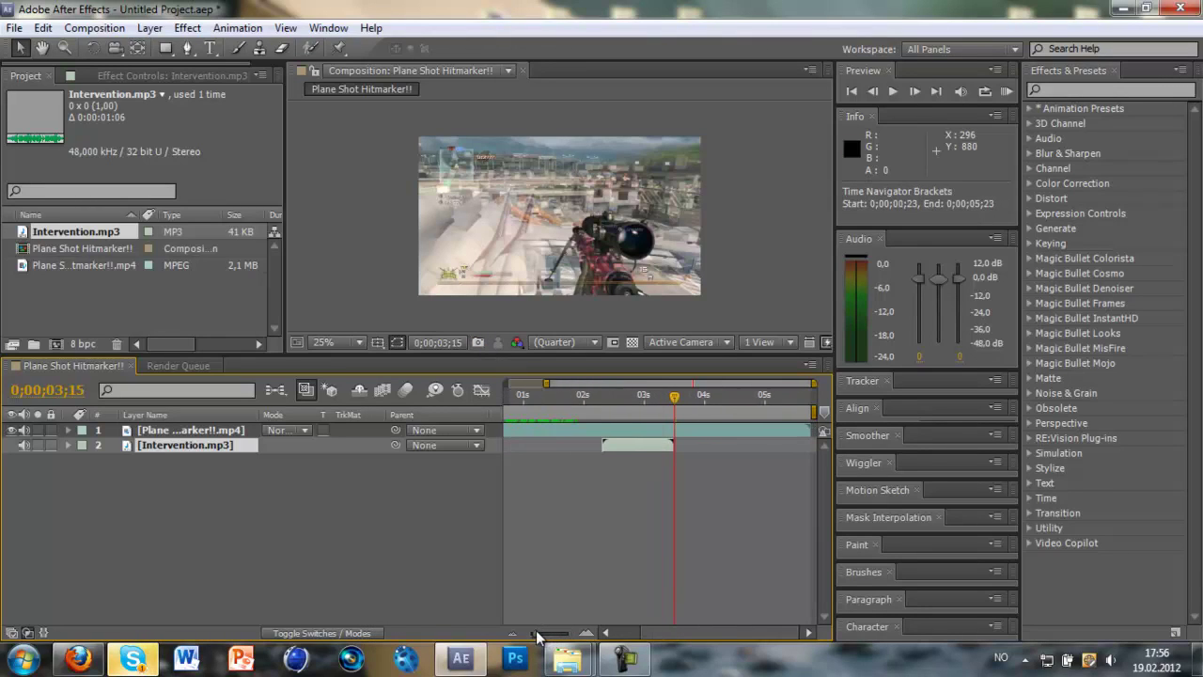
pyautogui.click(618, 445)
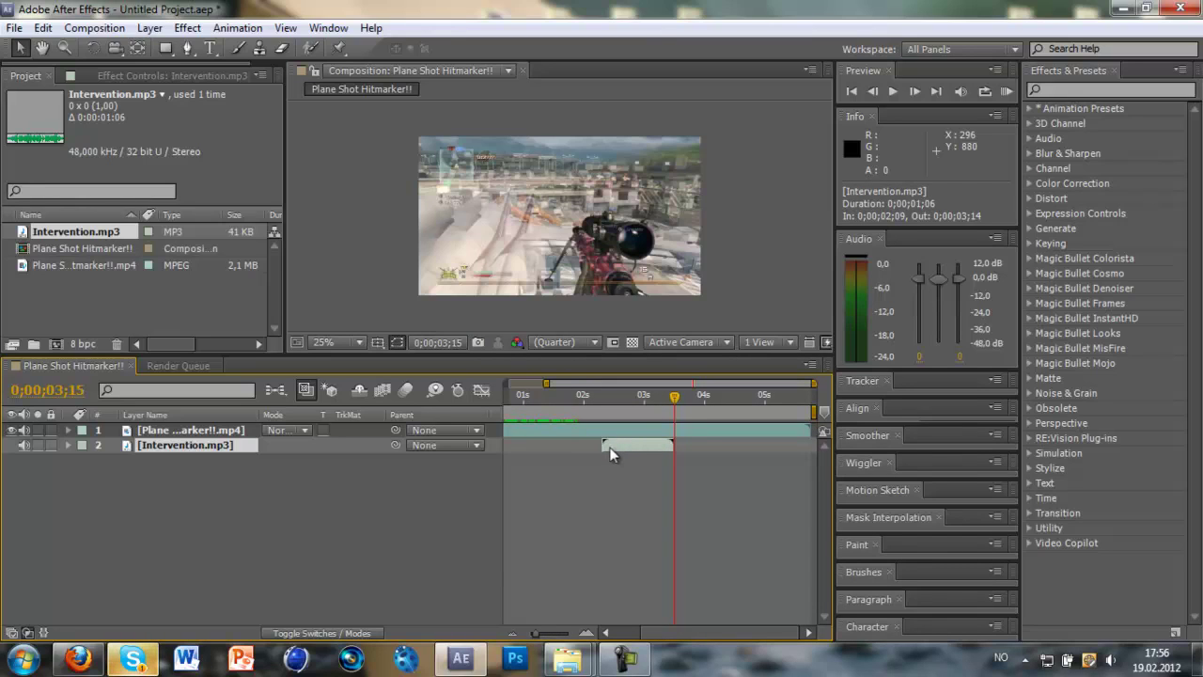
# Time-reverse the Intervention audio layer, then undo the change
pyautogui.click(153, 27)
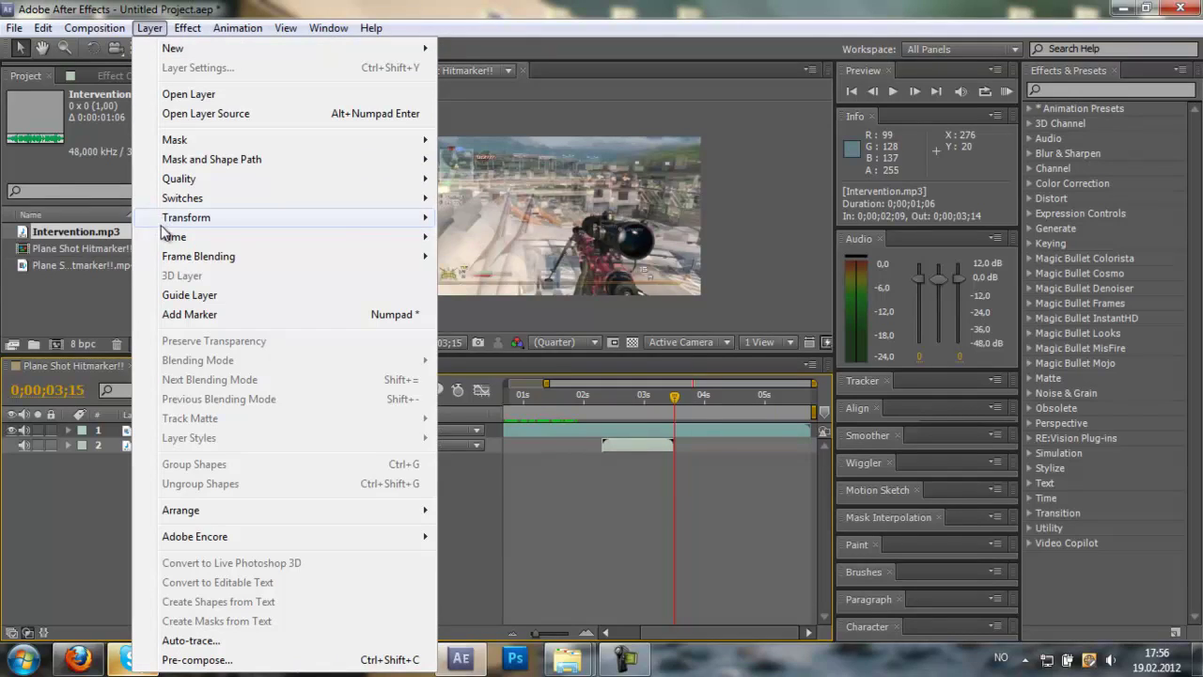
pyautogui.moveTo(169, 236)
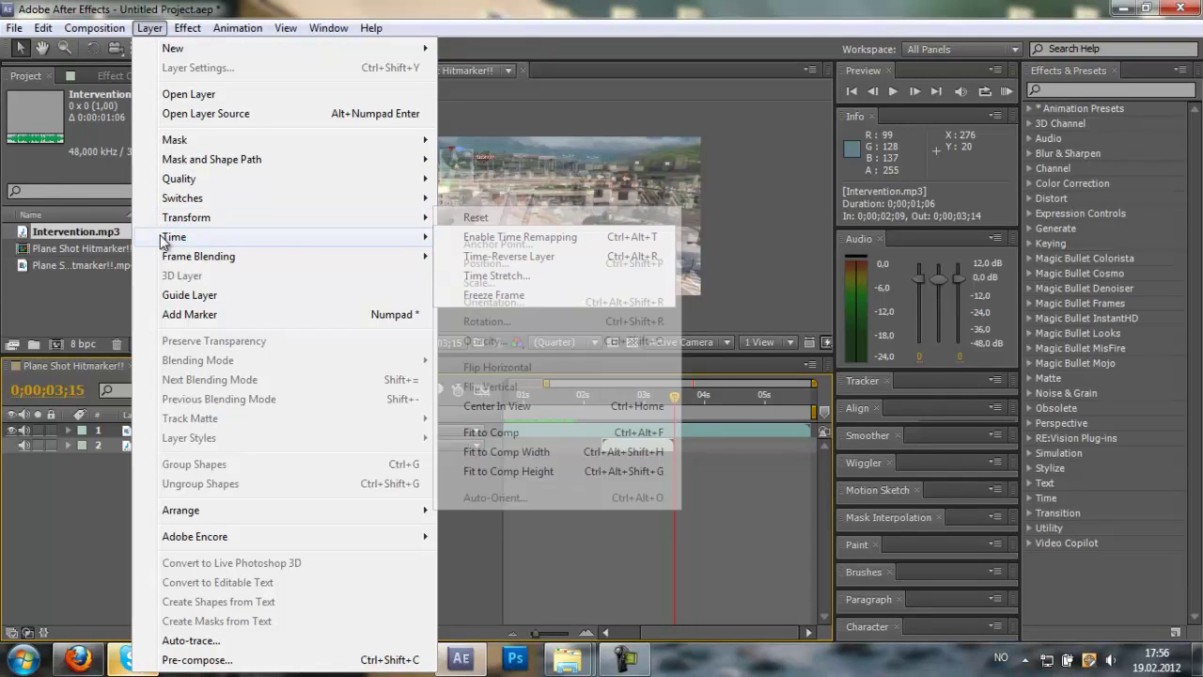
pyautogui.click(486, 256)
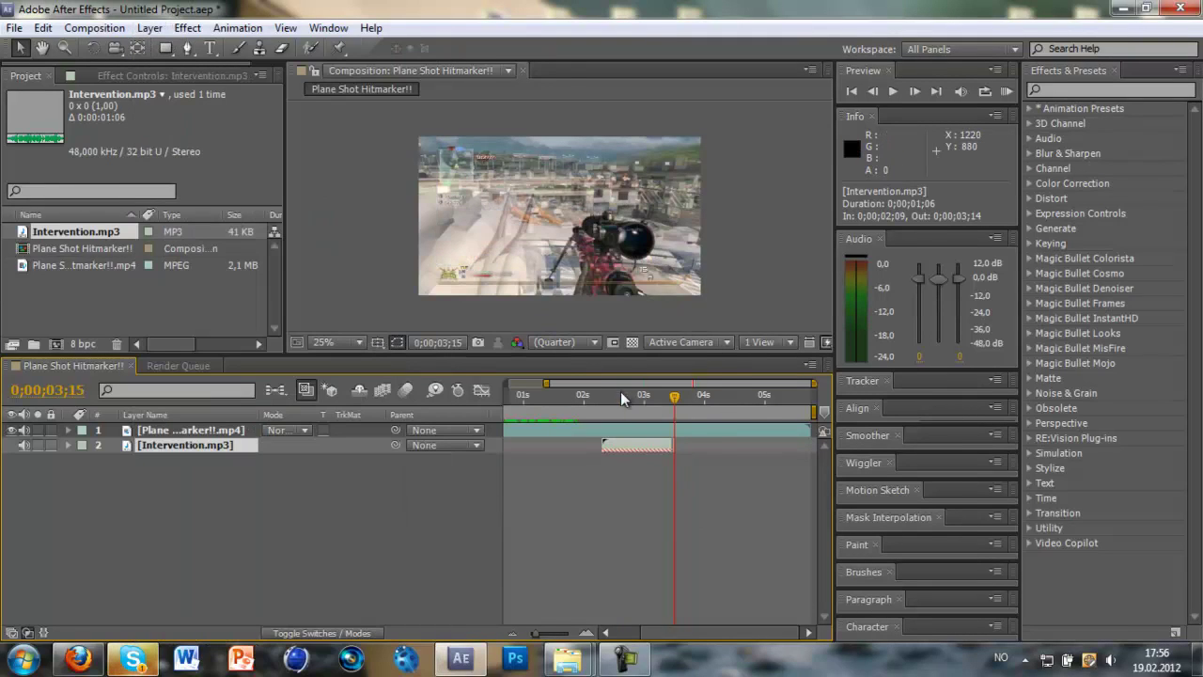
pyautogui.moveTo(620, 391); pyautogui.dragTo(600, 443)
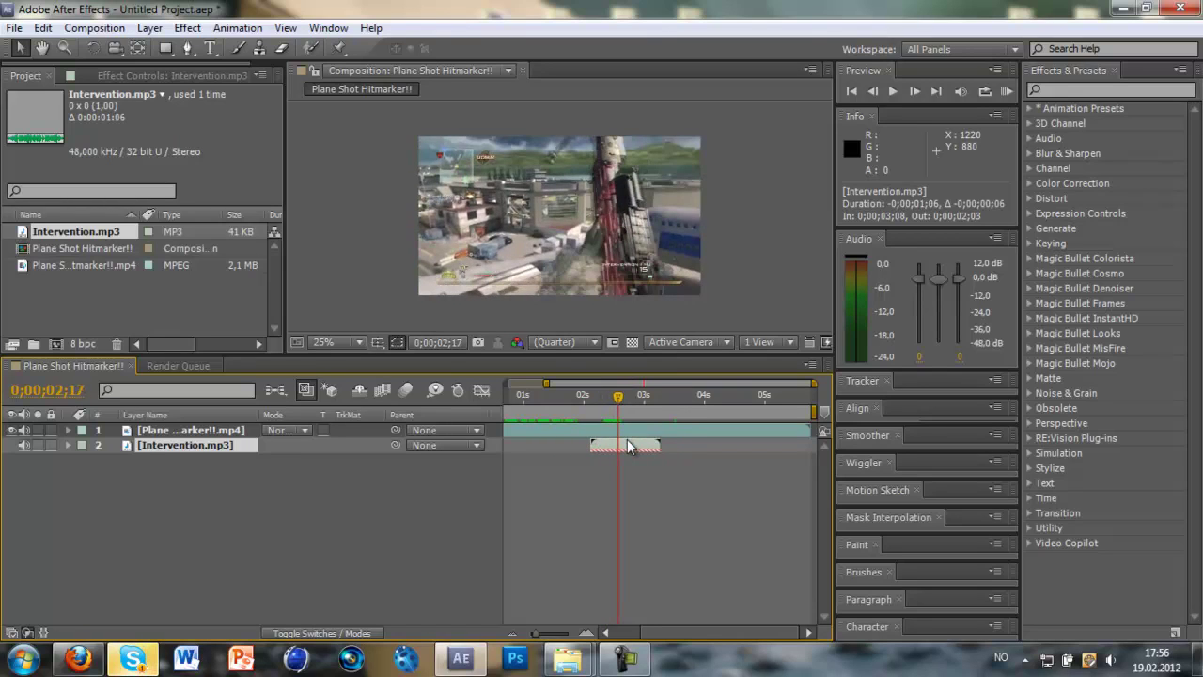
pyautogui.hotkey('ctrl', 'z')
# Show the audio waveform and set the work area to 0;00;02;00–0;00;05;22
pyautogui.press('l')
pyautogui.press('l')
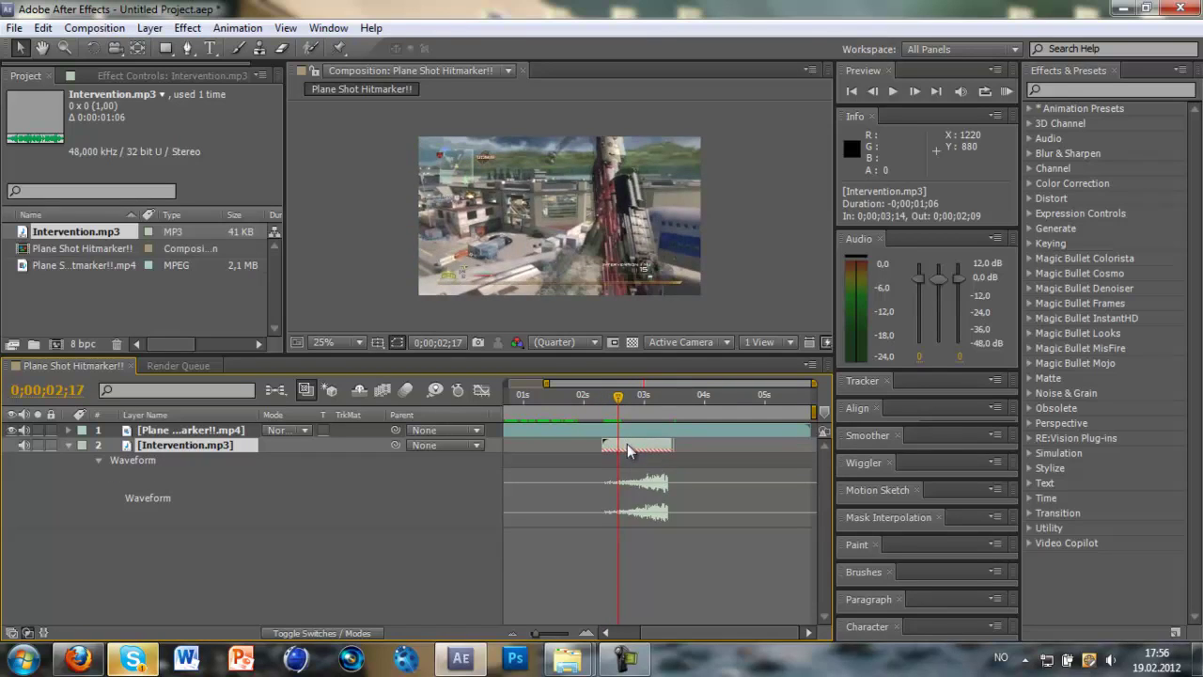
pyautogui.moveTo(615, 393)
pyautogui.mouseDown()
pyautogui.moveTo(664, 406)
pyautogui.moveTo(620, 404)
pyautogui.mouseUp()
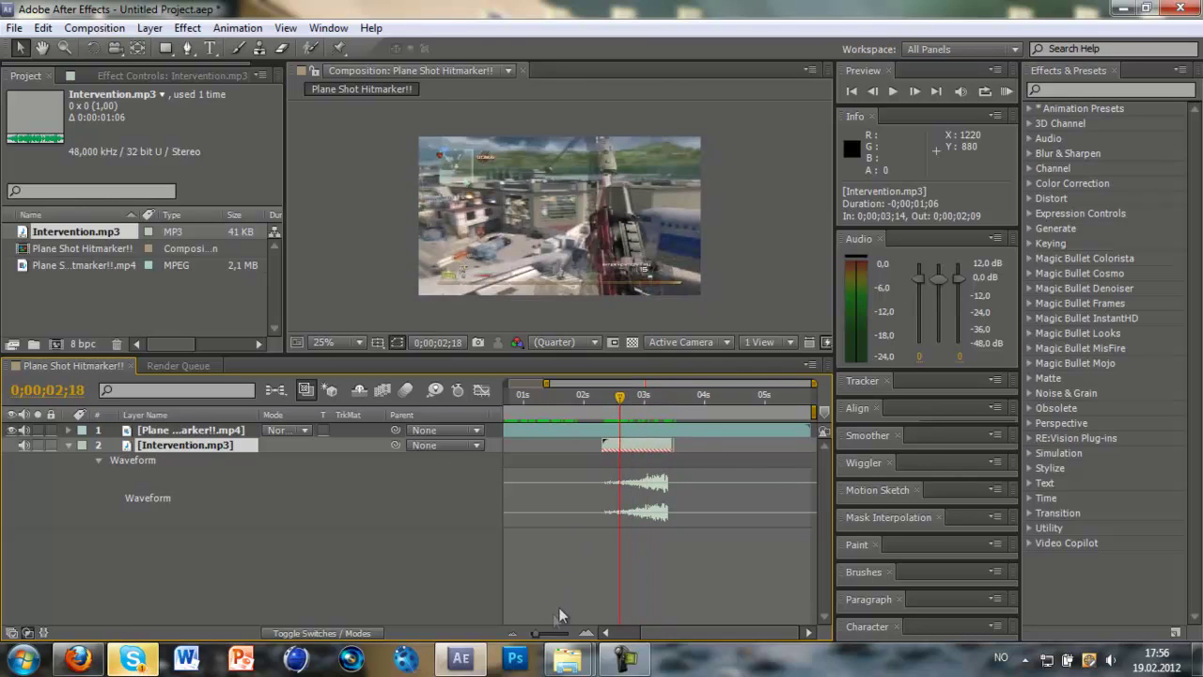
pyautogui.moveTo(537, 633); pyautogui.dragTo(533, 635)
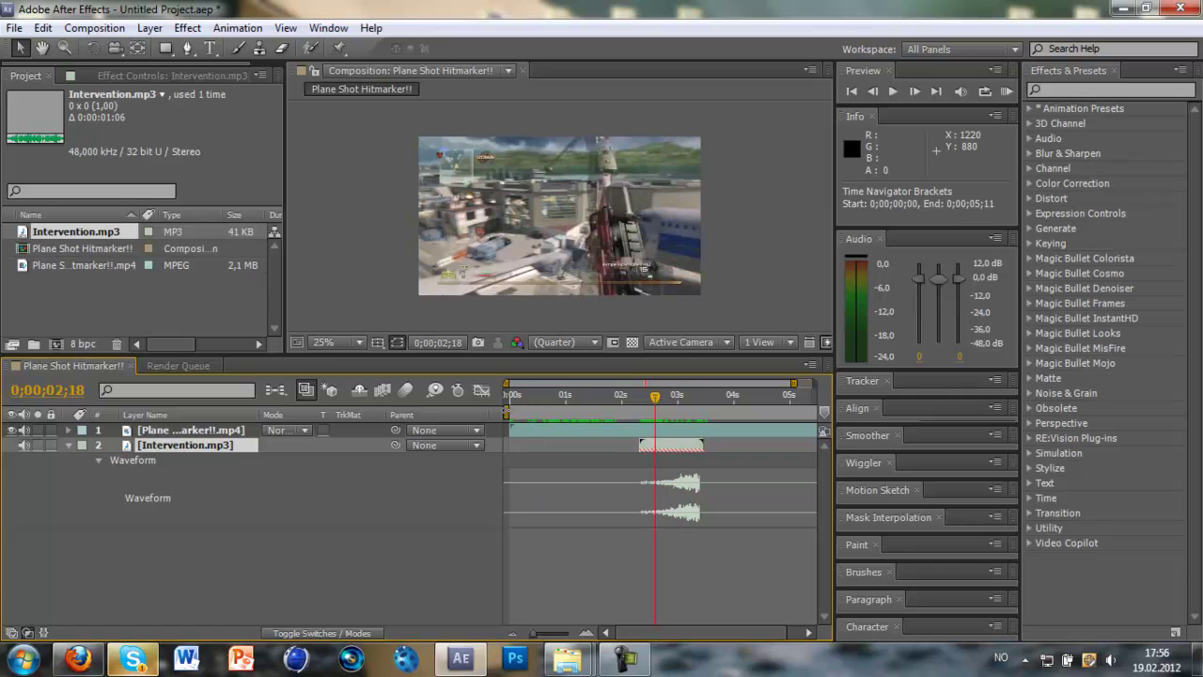
pyautogui.moveTo(513, 414); pyautogui.dragTo(620, 410)
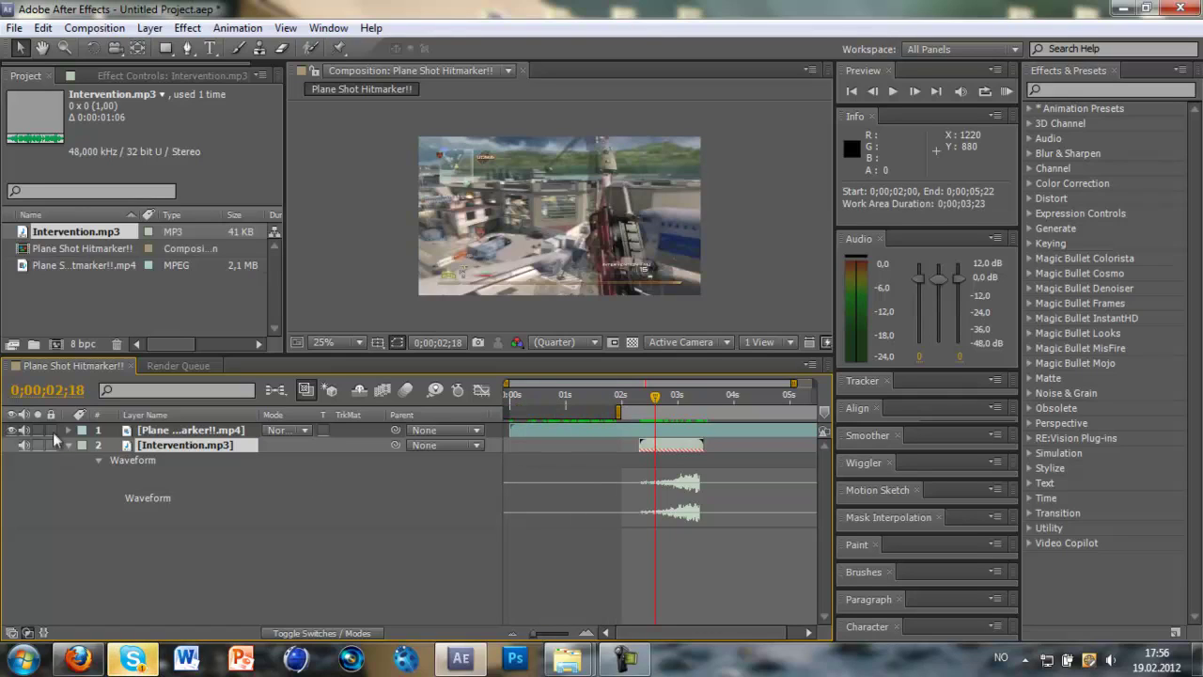
# RAM-preview the work area's sound with the gameplay layer hidden, then show it again
pyautogui.click(12, 429)
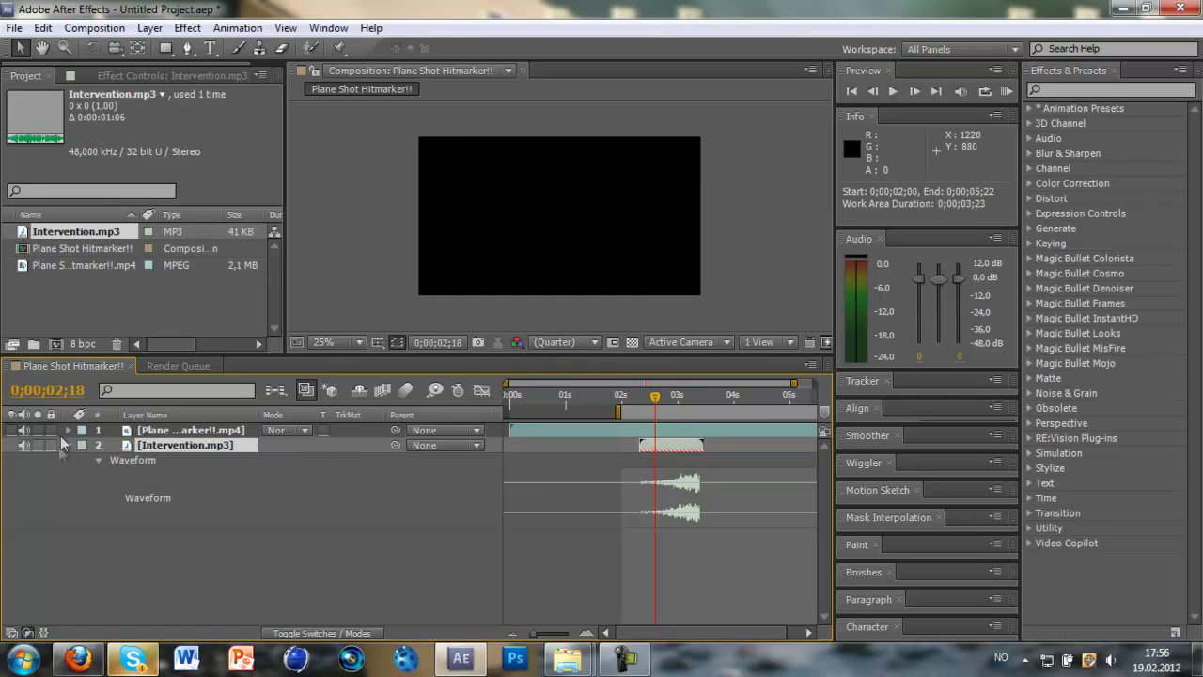
pyautogui.click(26, 432)
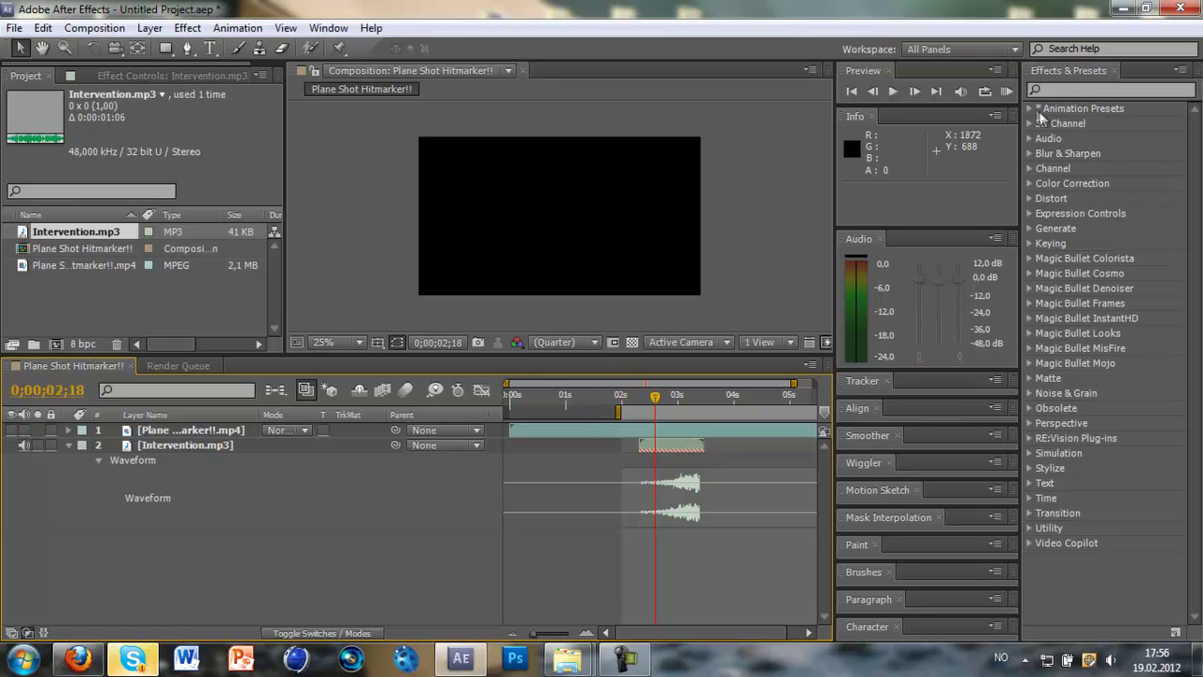
pyautogui.click(1007, 92)
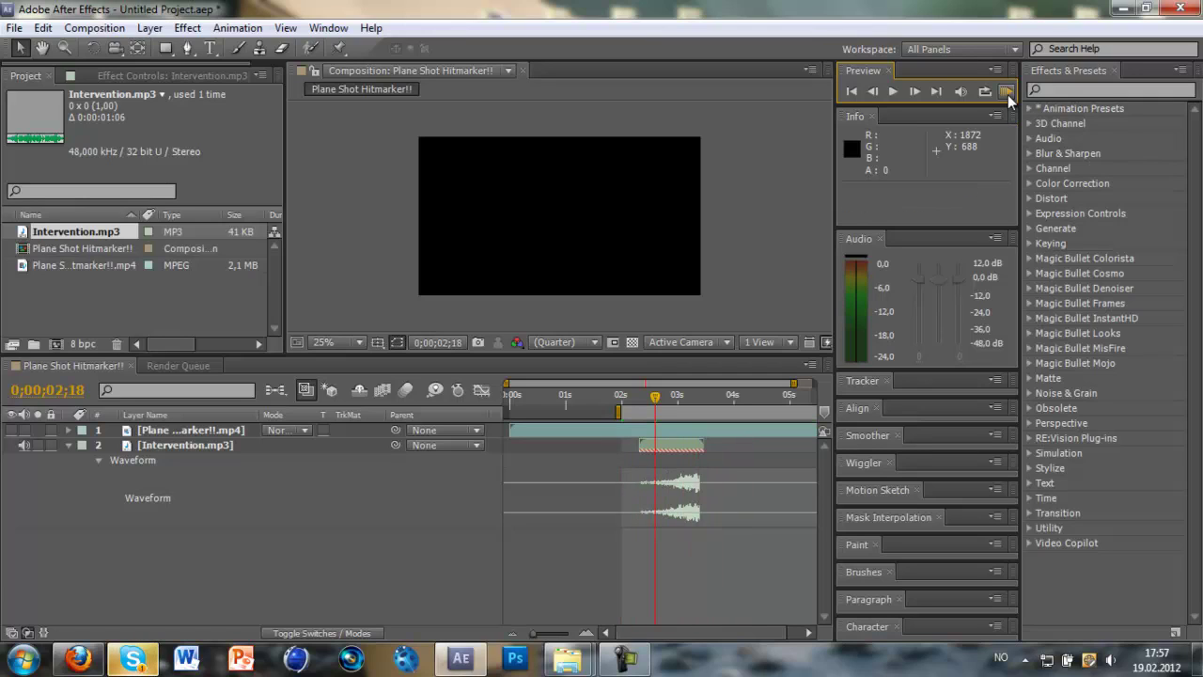
pyautogui.click(35, 416)
pyautogui.click(11, 429)
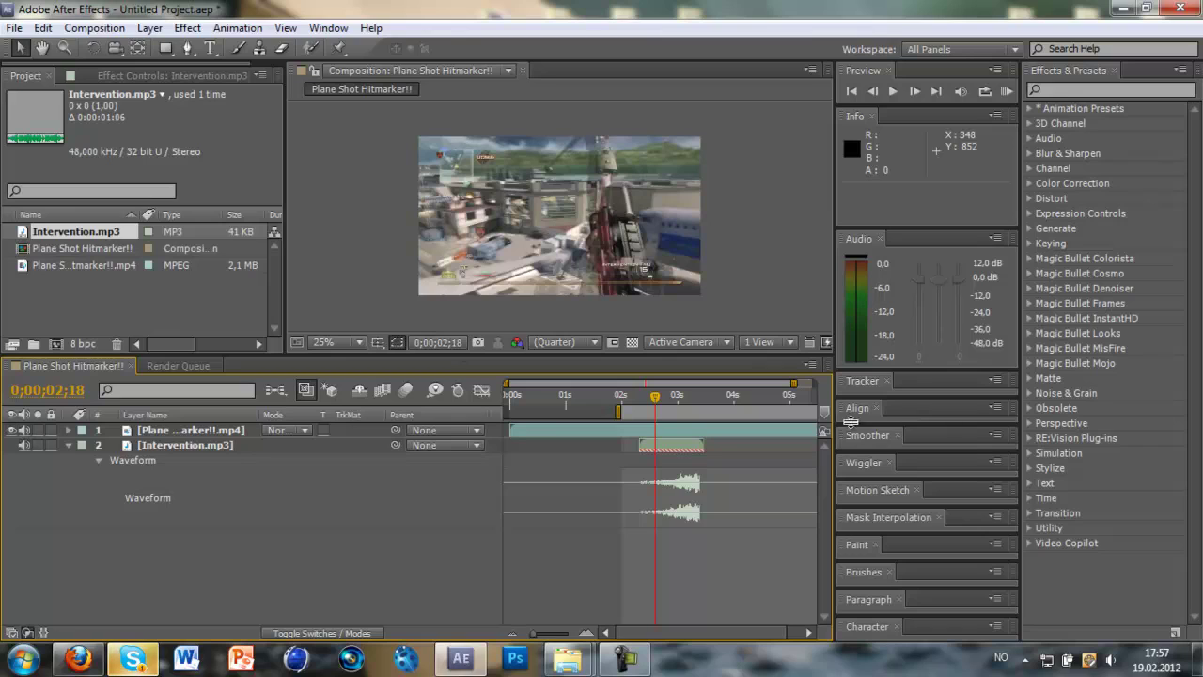
pyautogui.moveTo(656, 385); pyautogui.dragTo(700, 386)
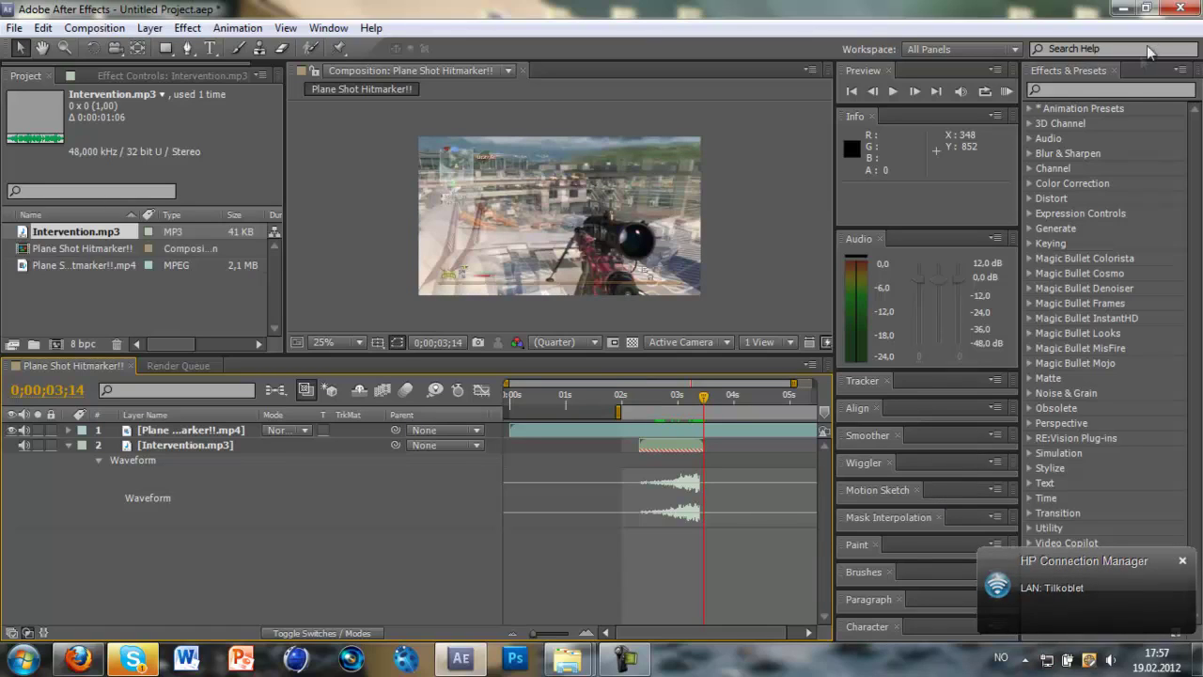
# Add Adjustment Layer 1 via Layer > New > Adjustment Layer
pyautogui.click(150, 27)
pyautogui.moveTo(178, 47)
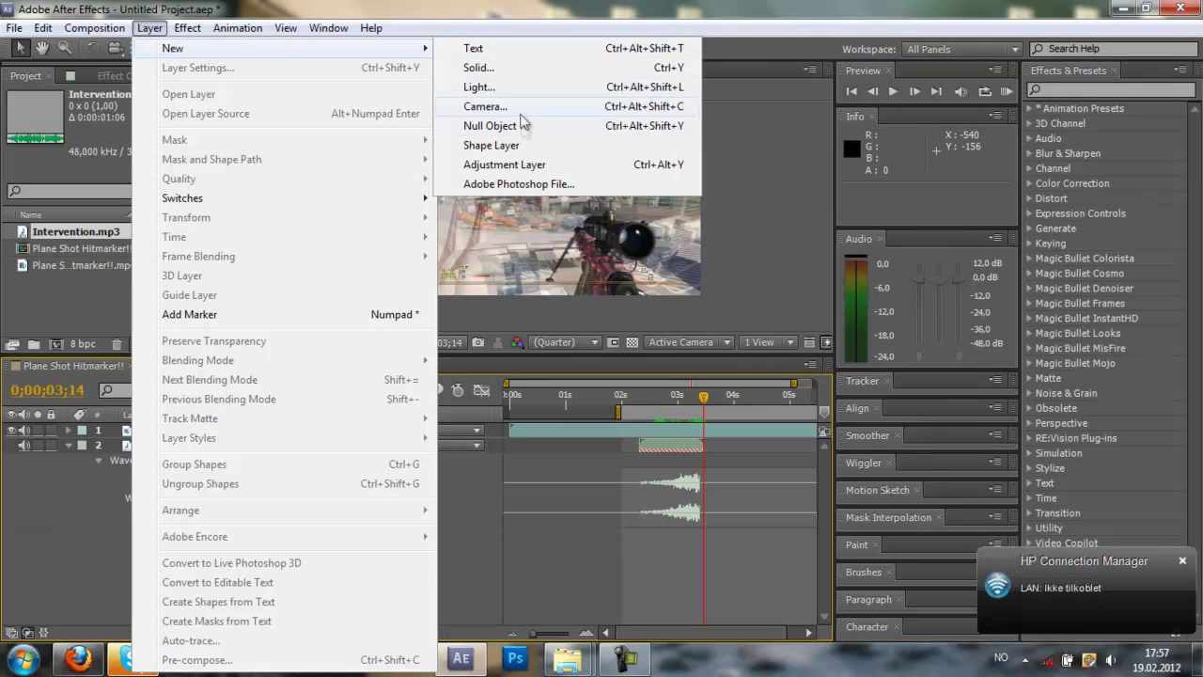
pyautogui.click(516, 165)
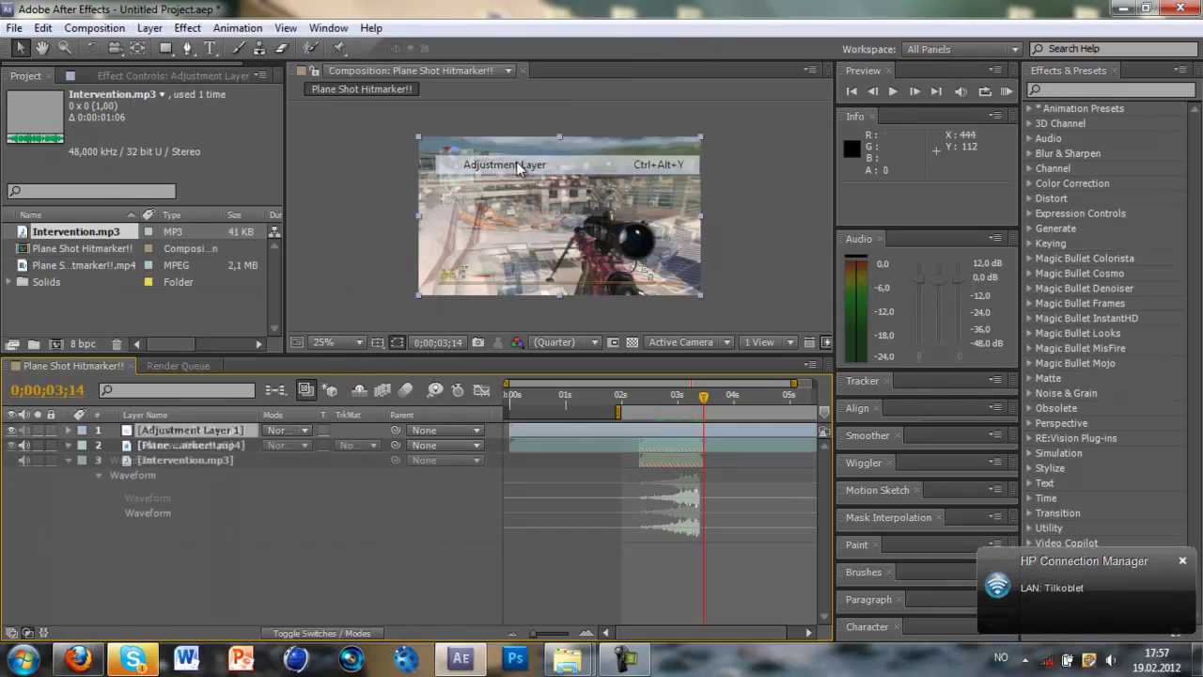
# Add a second adjustment layer with Ctrl+Alt+Y and rename Adjustment Layer 1 to CC Tiler
pyautogui.hotkey('ctrl', 'alt', 'y')
pyautogui.click(543, 343)
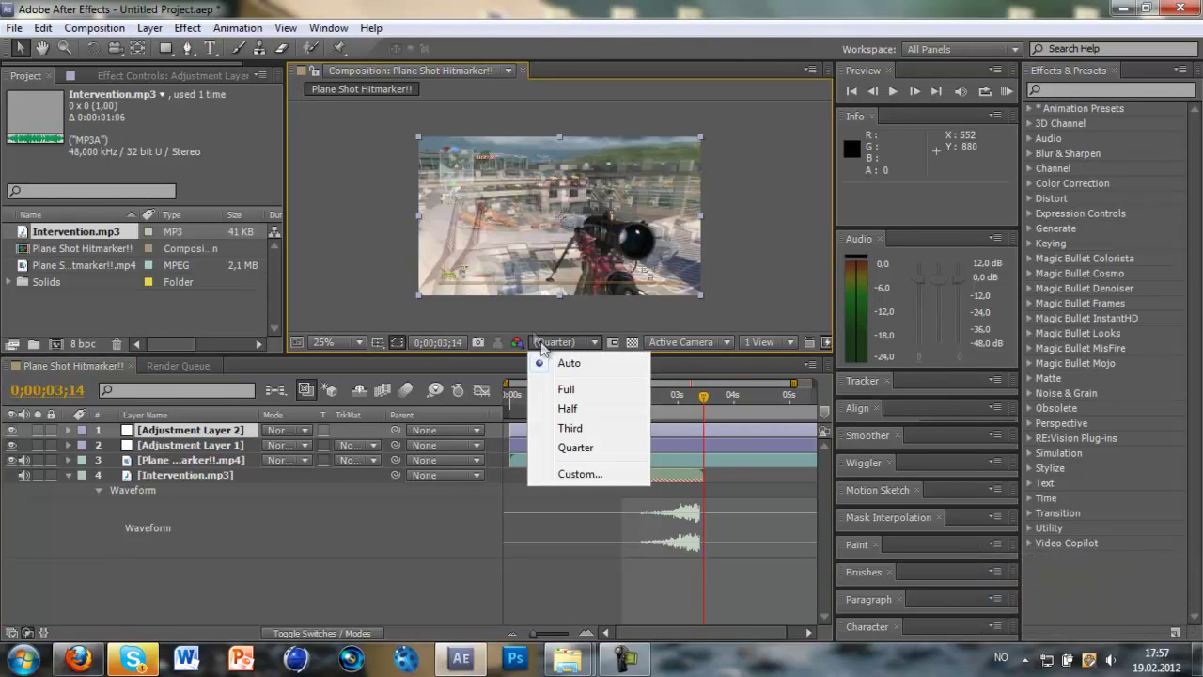
pyautogui.click(429, 418)
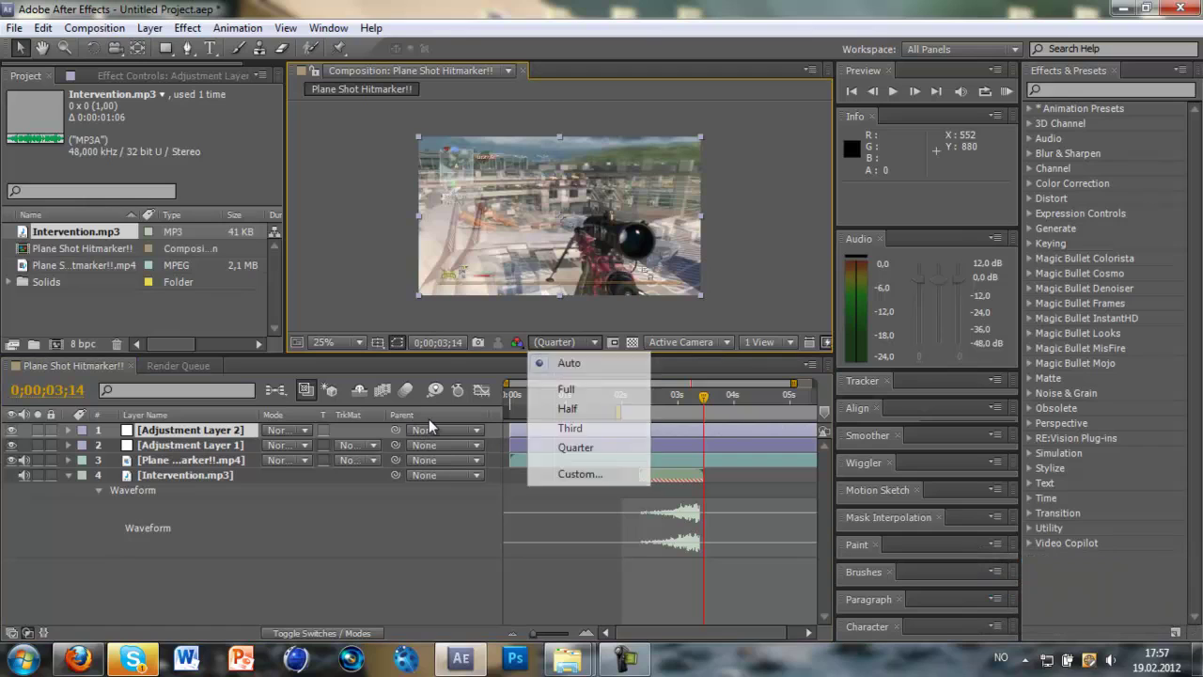
pyautogui.rightClick(211, 438)
pyautogui.click(320, 633)
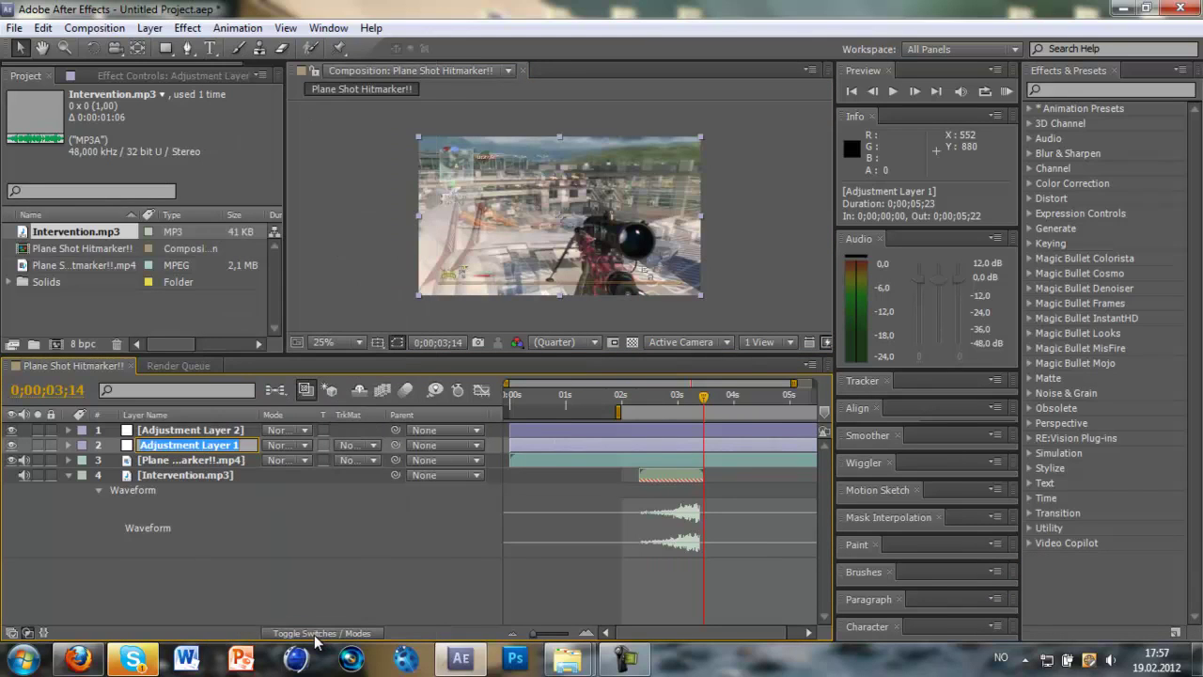
pyautogui.write('CC Tiler')
pyautogui.press('Return')
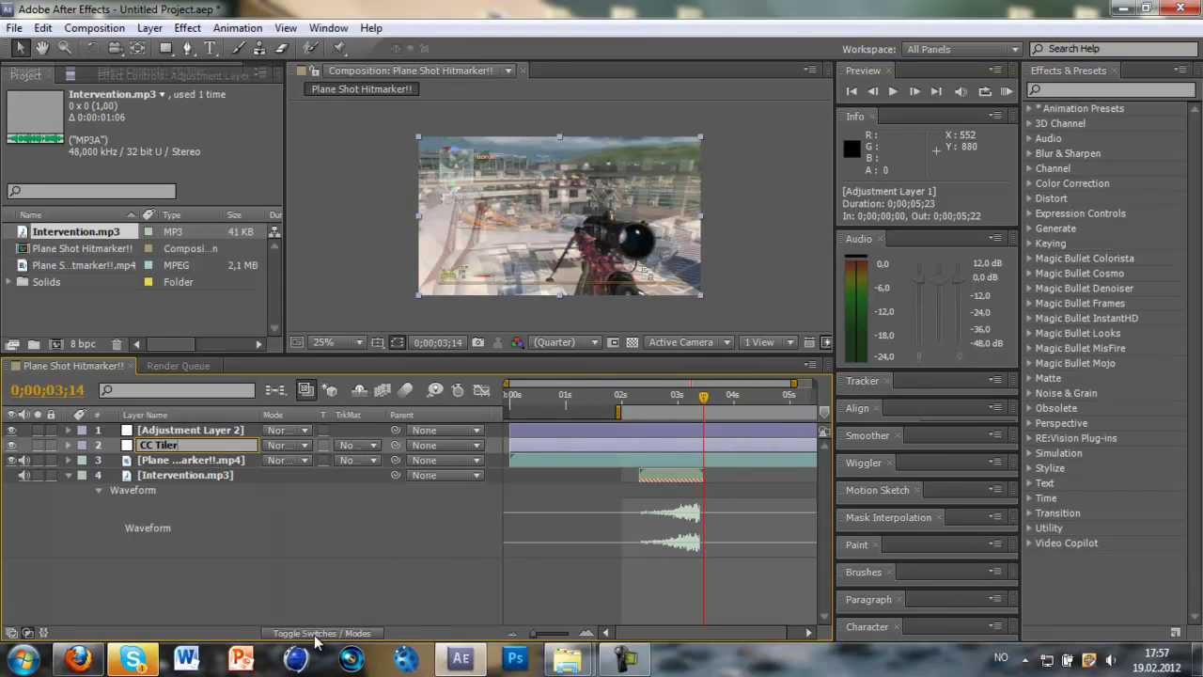
# Rename Adjustment Layer 2 to CC Lens
pyautogui.click(219, 436)
pyautogui.rightClick(219, 435)
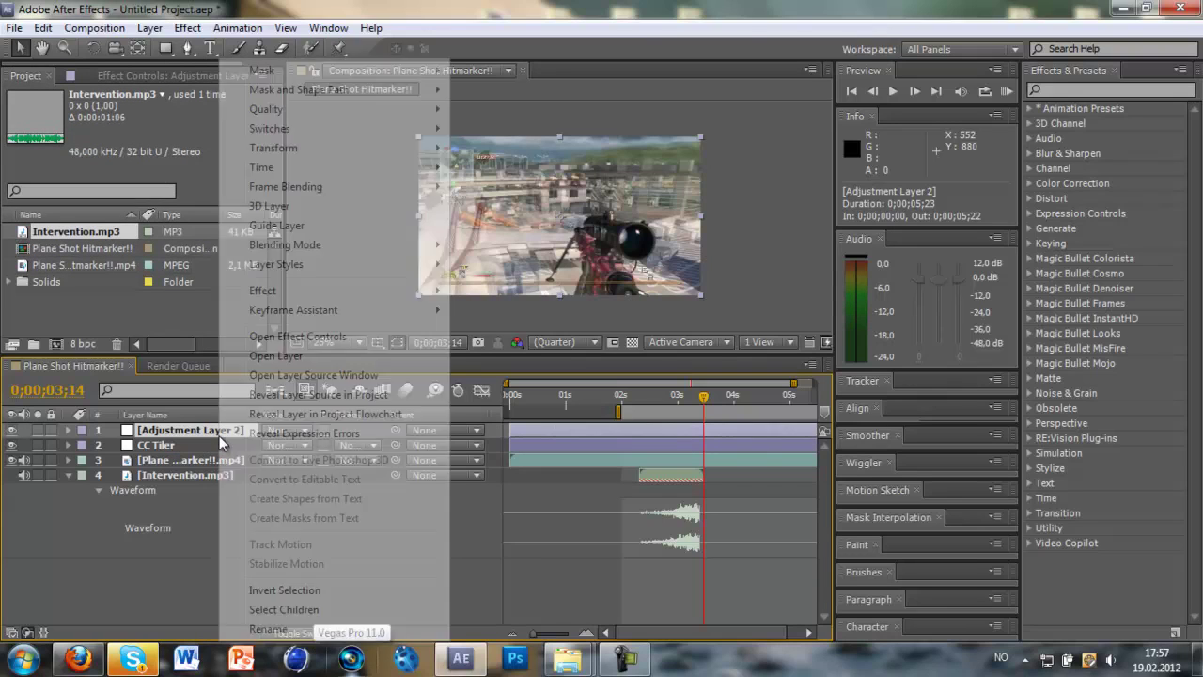
pyautogui.click(310, 630)
pyautogui.write('CC')
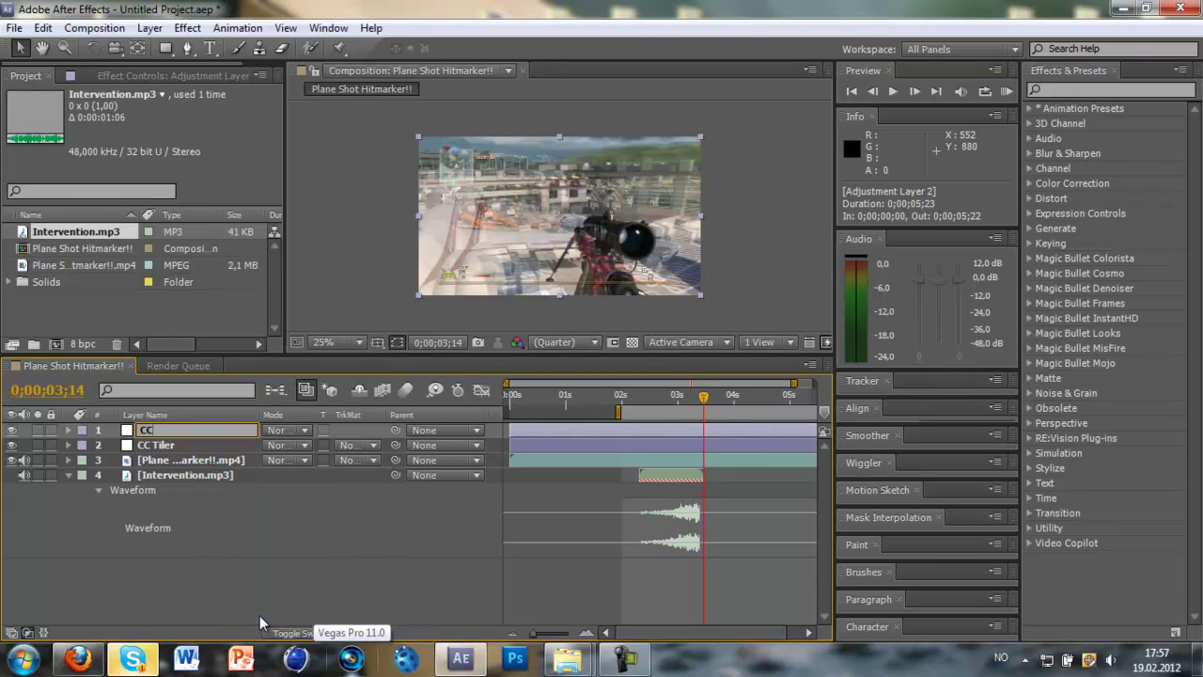
pyautogui.write(' Lens')
pyautogui.press('Return')
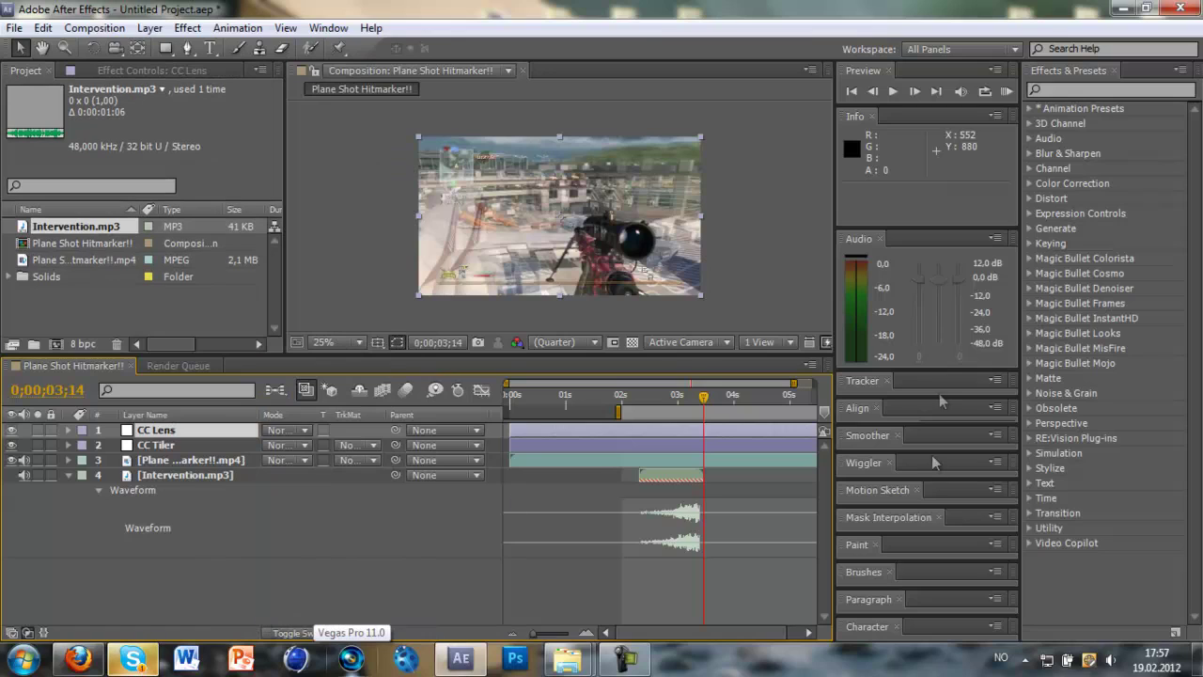
# Apply the CC Tiler effect to the CC Tiler layer at 0;00;03;12
pyautogui.click(1088, 86)
pyautogui.write('CC Tiler')
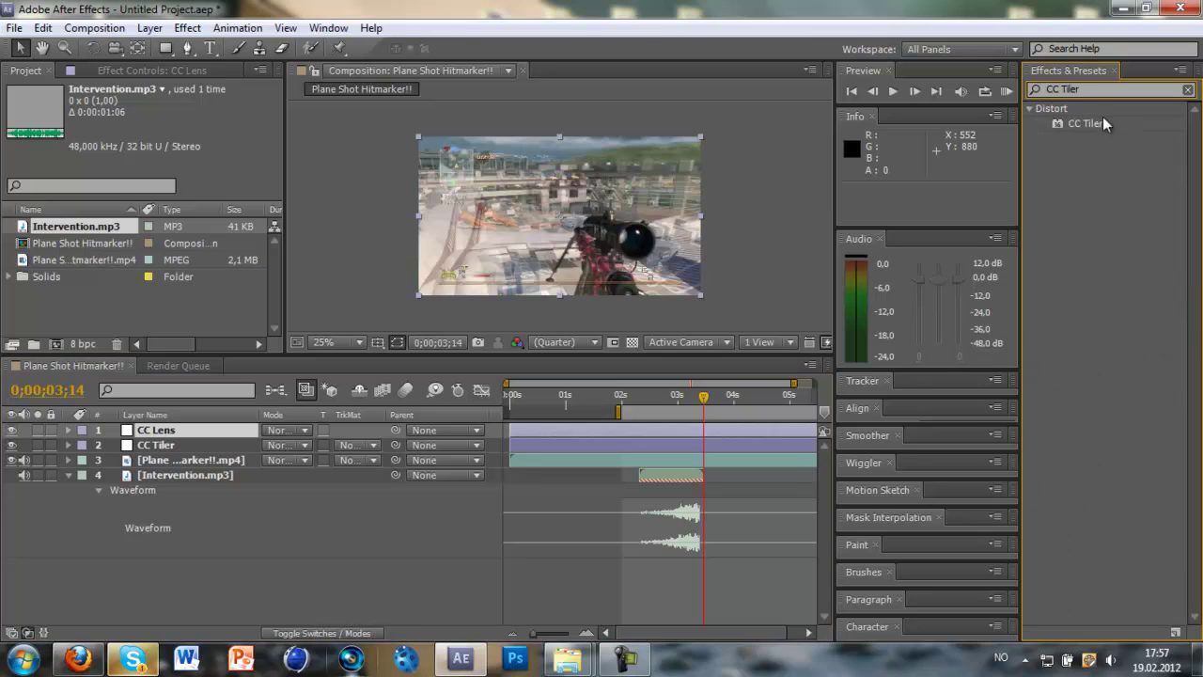
pyautogui.moveTo(1085, 123); pyautogui.dragTo(691, 444)
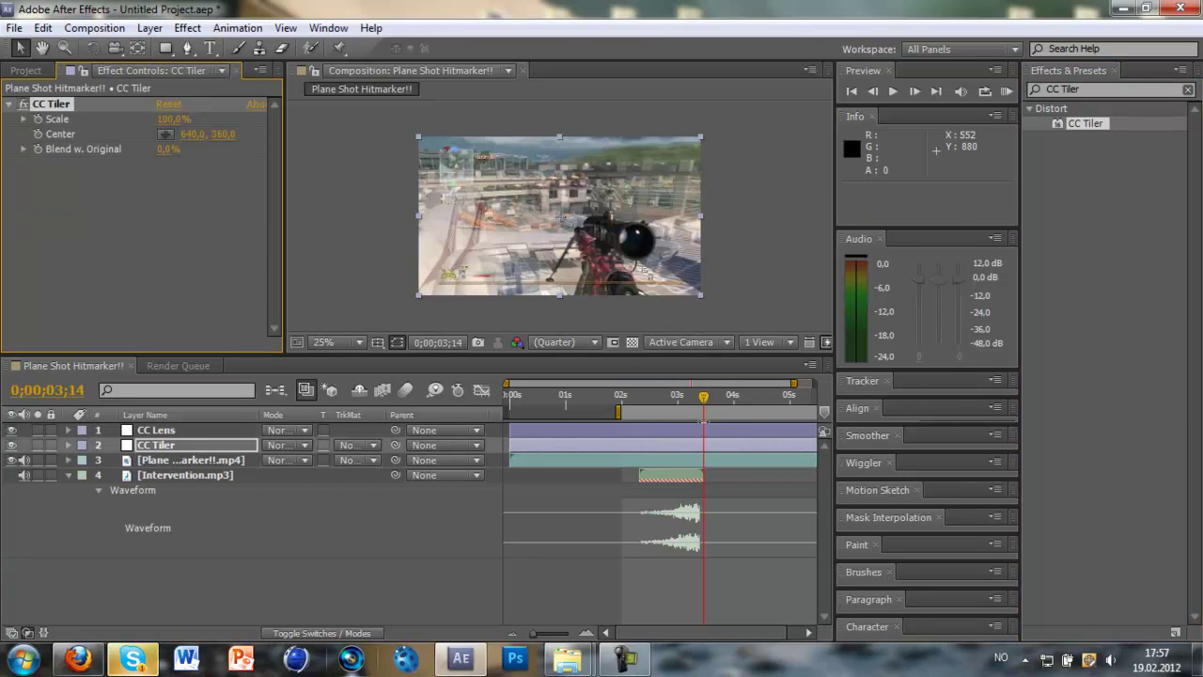
pyautogui.moveTo(703, 402); pyautogui.dragTo(699, 402)
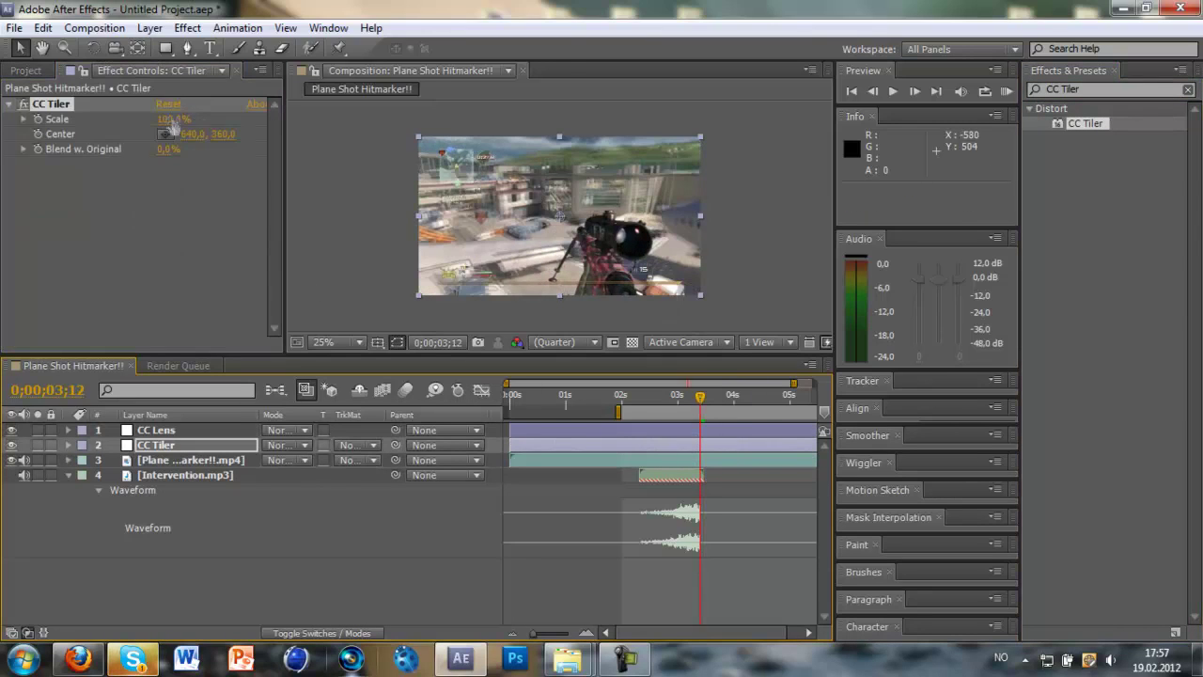
# Experiment with CC Tiler scale, blend and pan, then reset and set Scale to 52%
pyautogui.moveTo(171, 124); pyautogui.dragTo(9, 103)
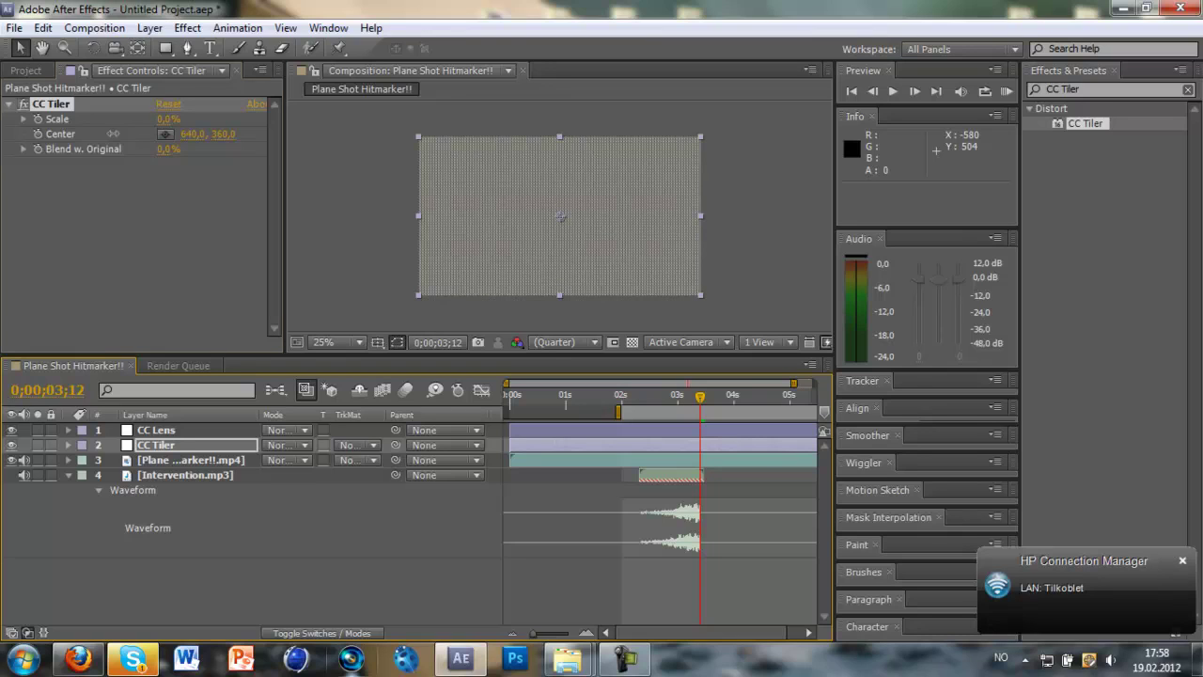
pyautogui.moveTo(162, 149); pyautogui.dragTo(188, 119)
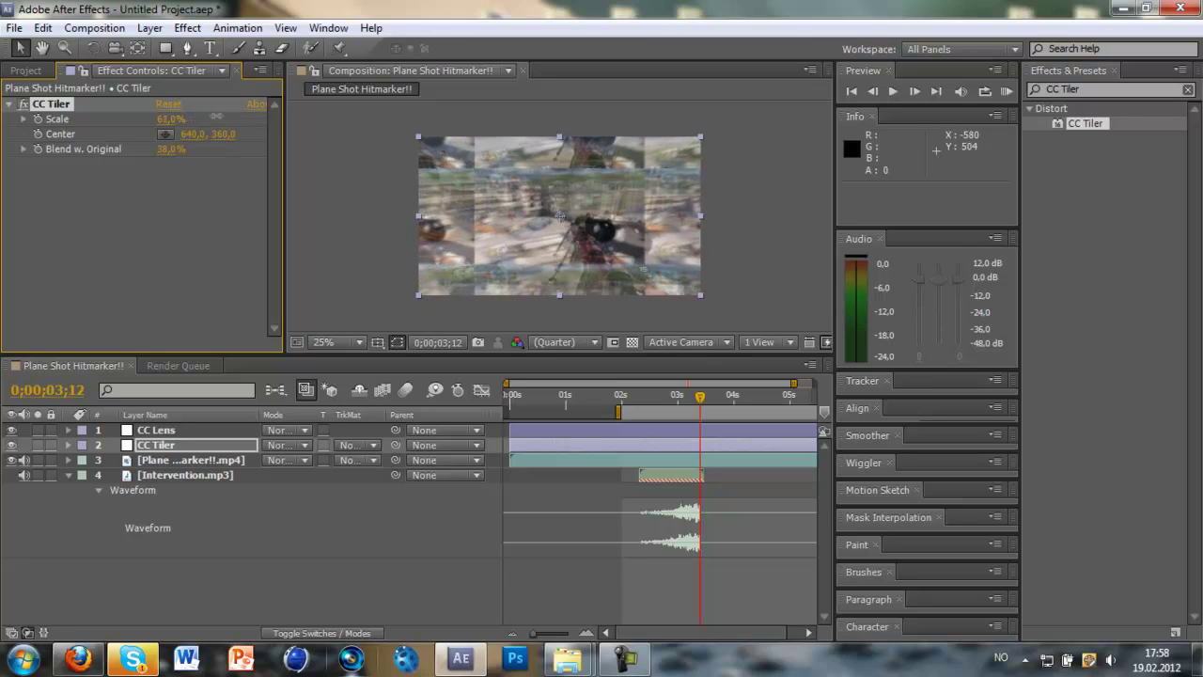
pyautogui.moveTo(193, 133); pyautogui.dragTo(116, 139)
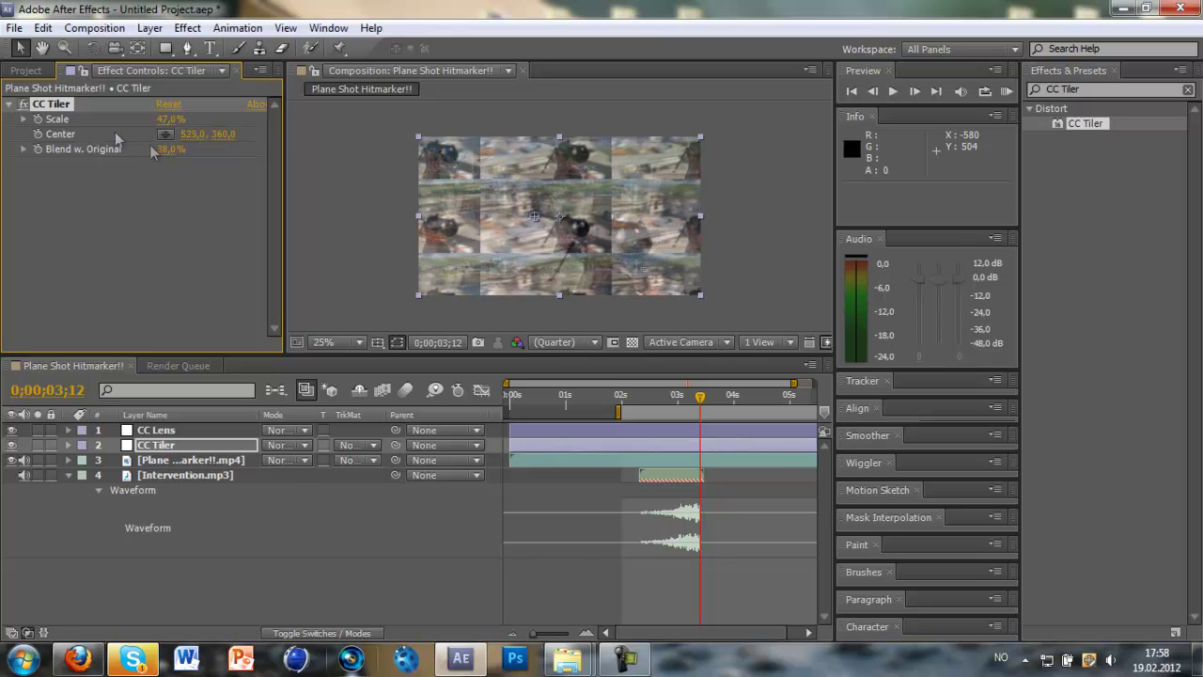
pyautogui.moveTo(221, 141); pyautogui.dragTo(242, 133)
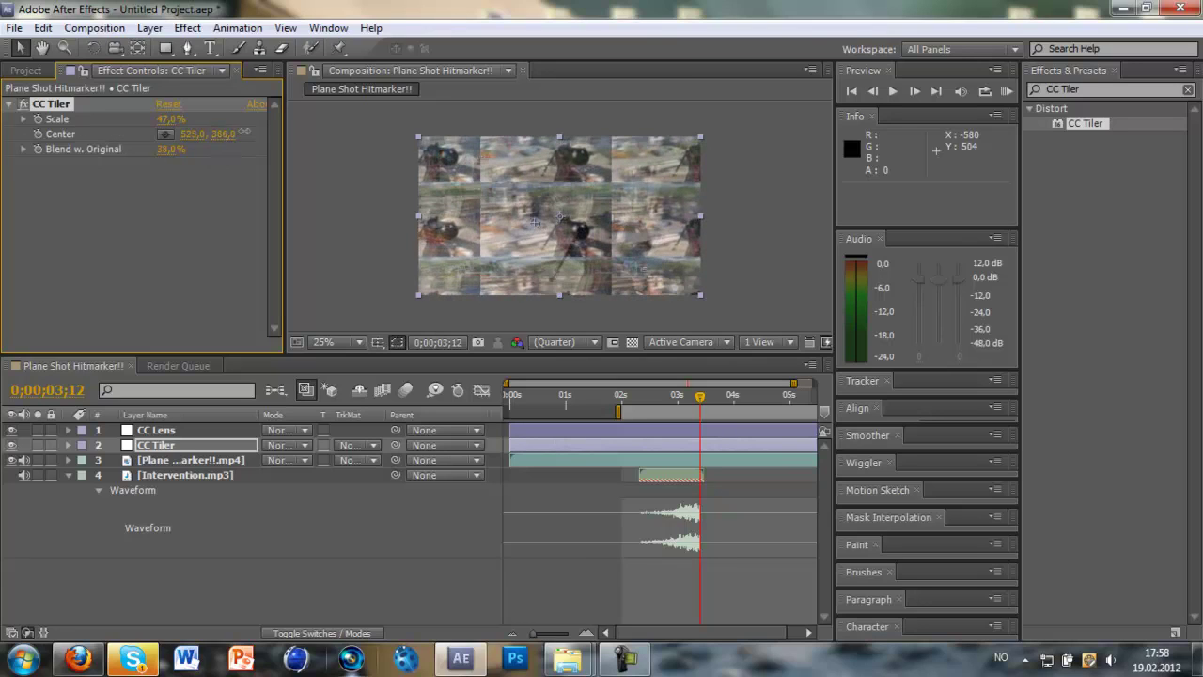
pyautogui.click(160, 106)
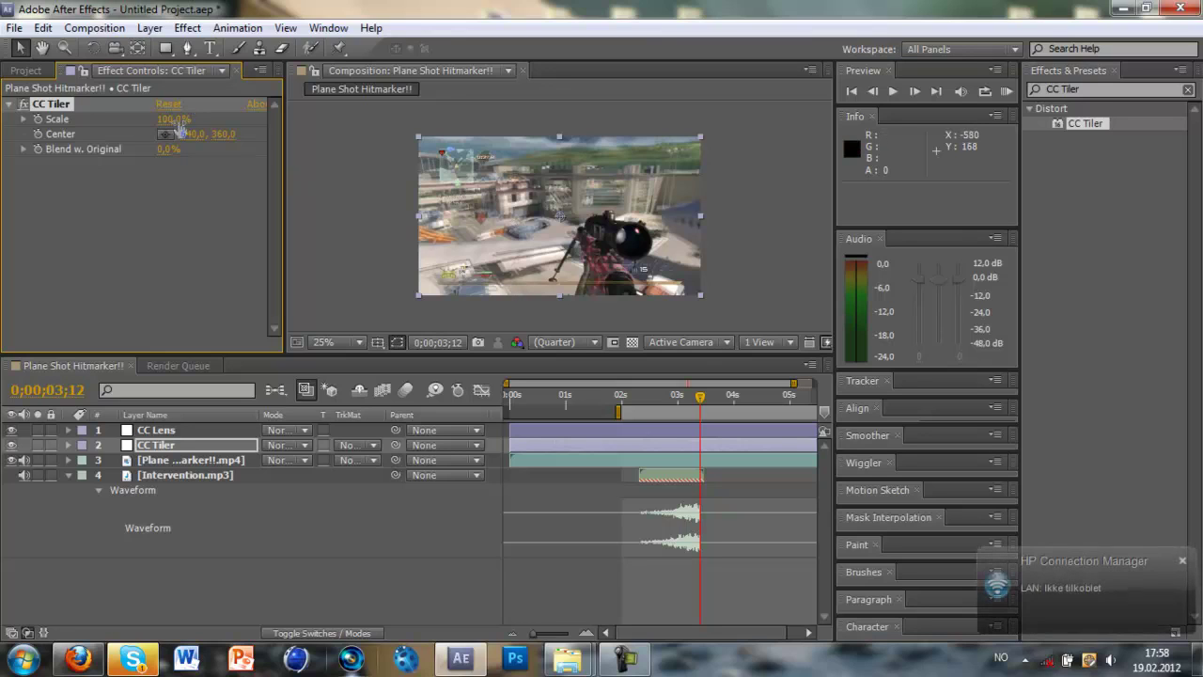
pyautogui.moveTo(176, 123); pyautogui.dragTo(137, 120)
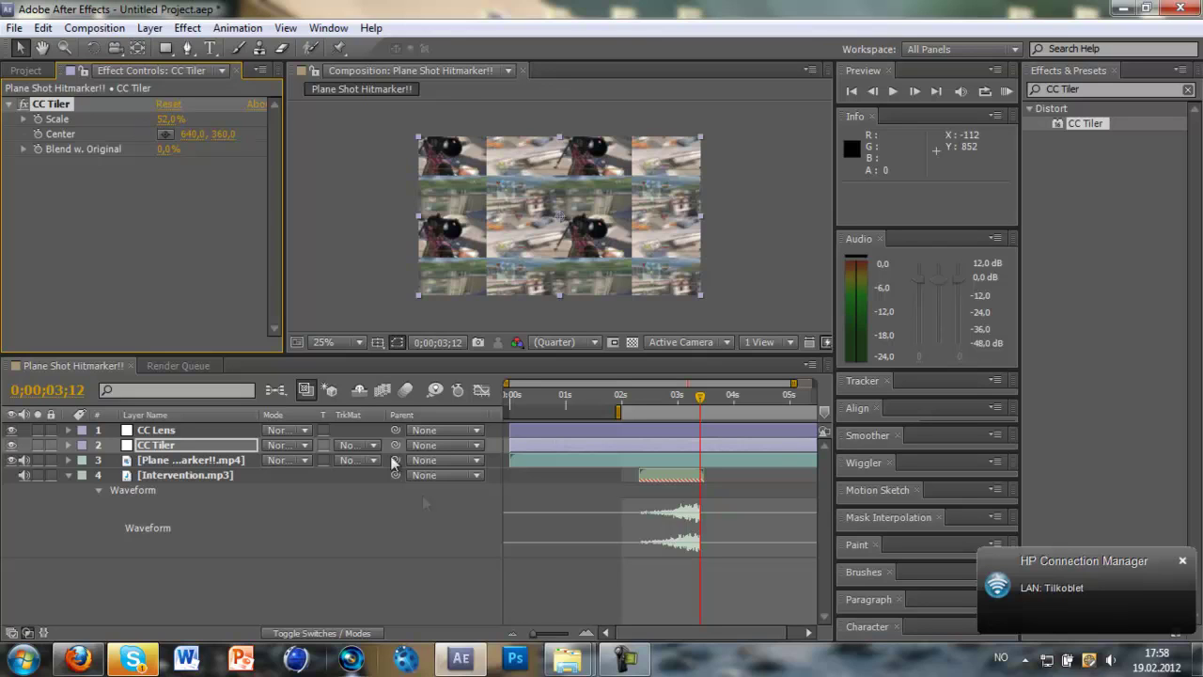
# Set CC Tiler Scale to 100% at 0;00;03;12
pyautogui.moveTo(532, 634); pyautogui.dragTo(561, 635)
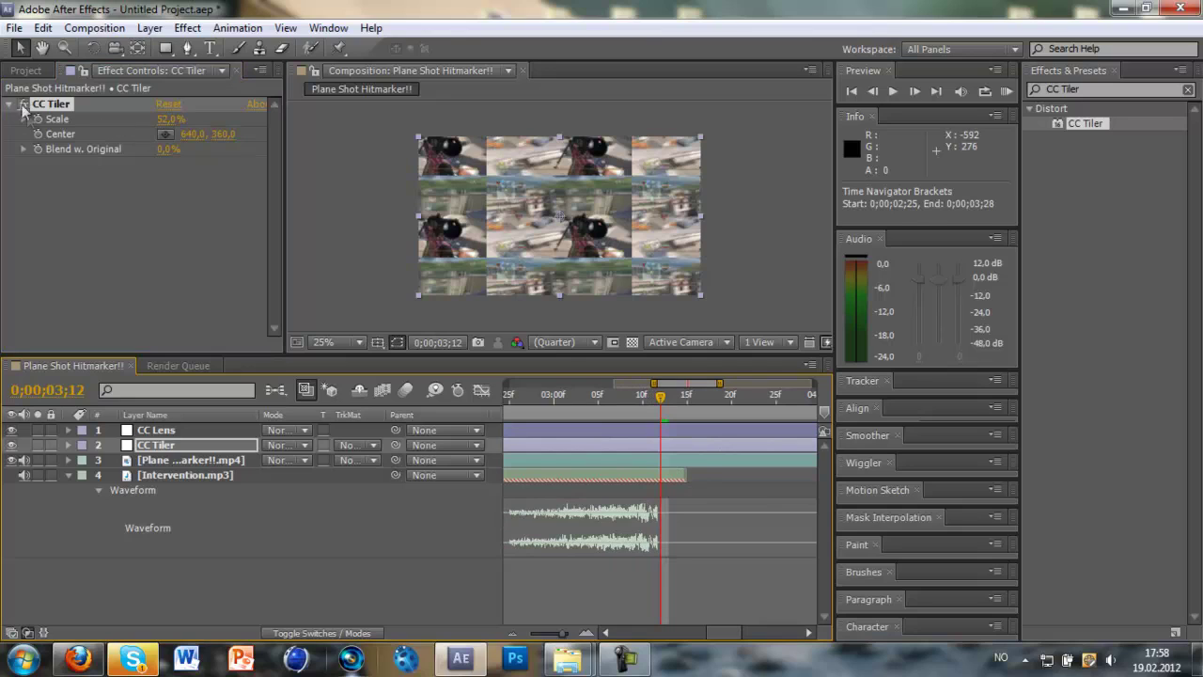
pyautogui.click(64, 119)
pyautogui.click(169, 119)
pyautogui.write('100')
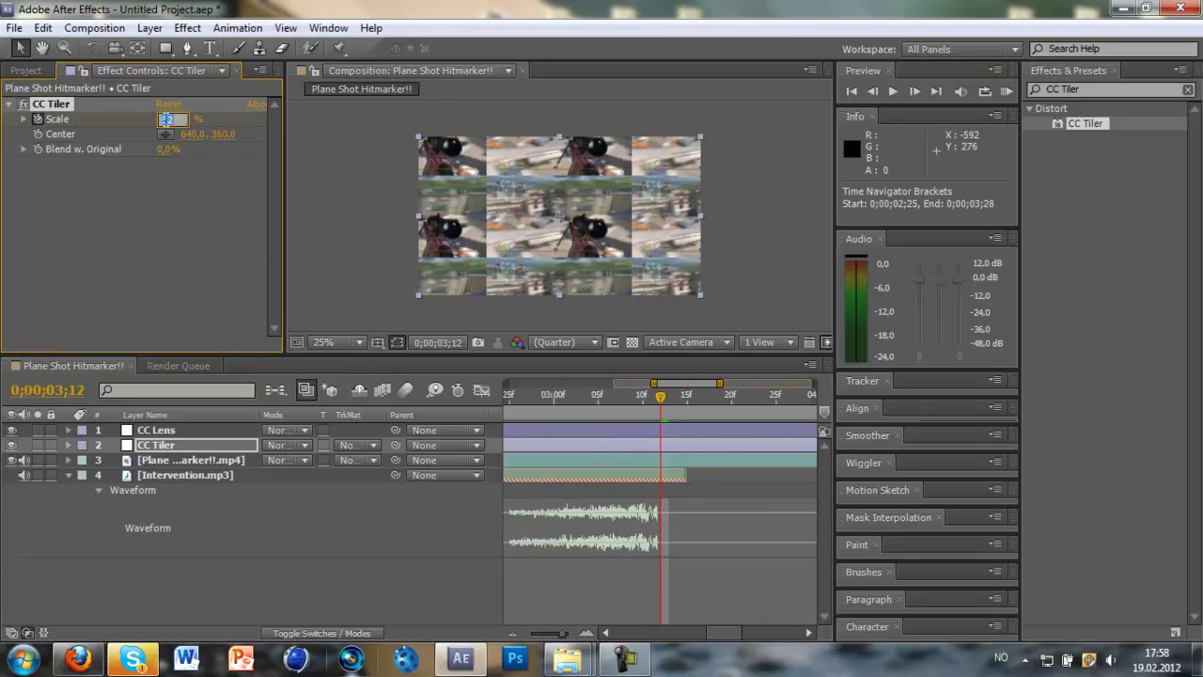
pyautogui.press('Return')
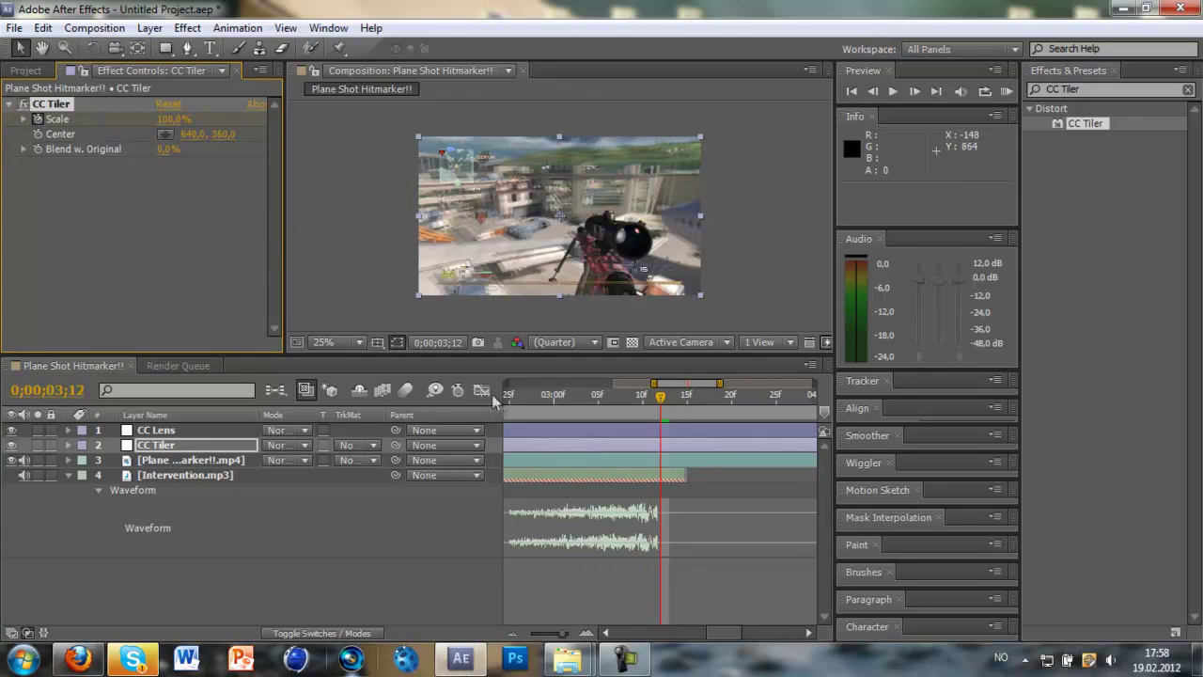
# Lower CC Tiler Scale to about 35% at 0;00;03;03 for a 3x3 tiling
pyautogui.click(527, 447)
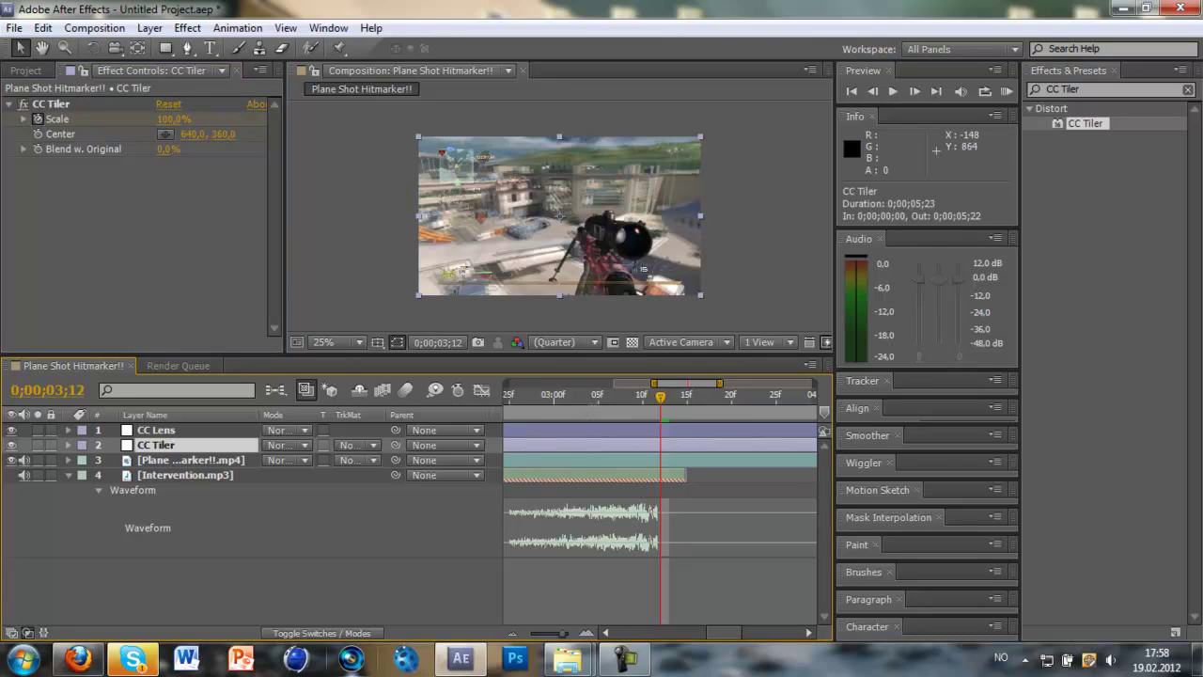
pyautogui.click(591, 397)
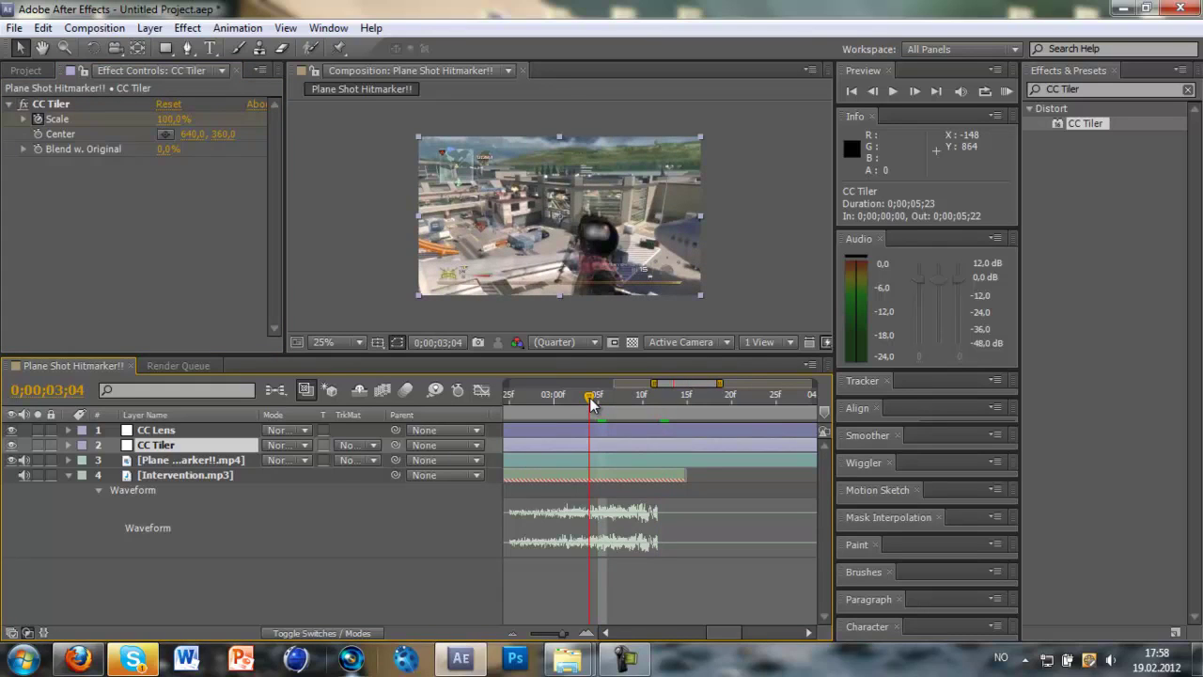
pyautogui.click(580, 395)
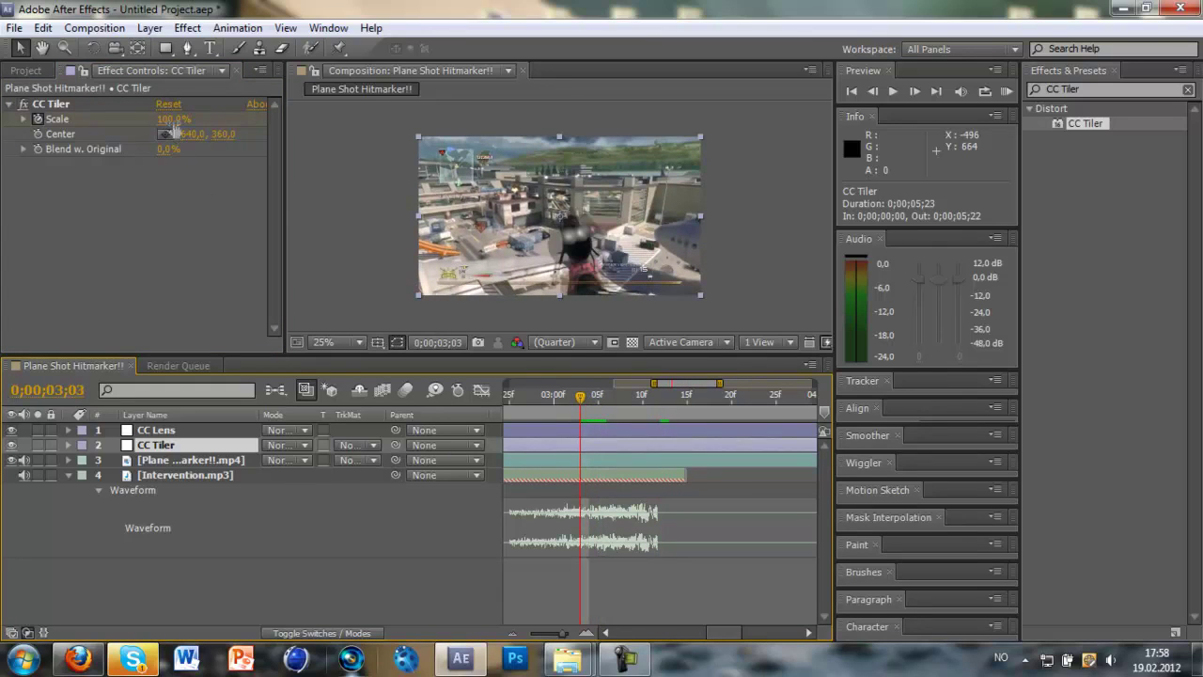
pyautogui.moveTo(170, 122); pyautogui.dragTo(114, 115)
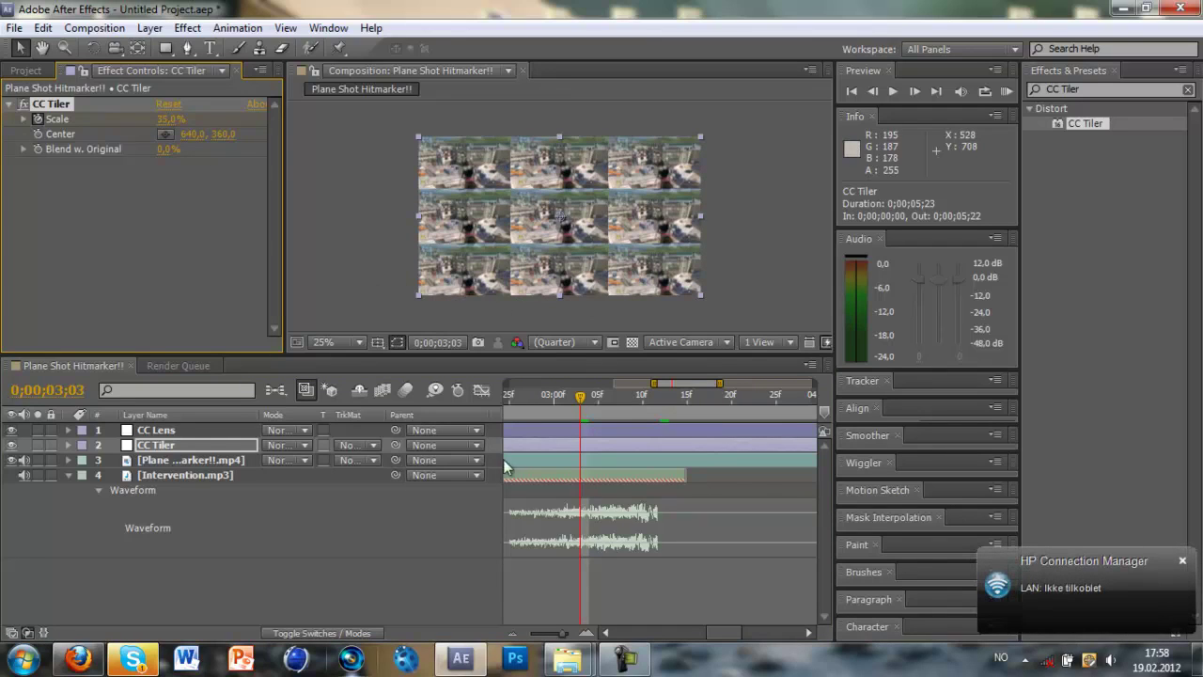
# Set CC Tiler Scale back to 100% at 0;00;02;21
pyautogui.moveTo(575, 652)
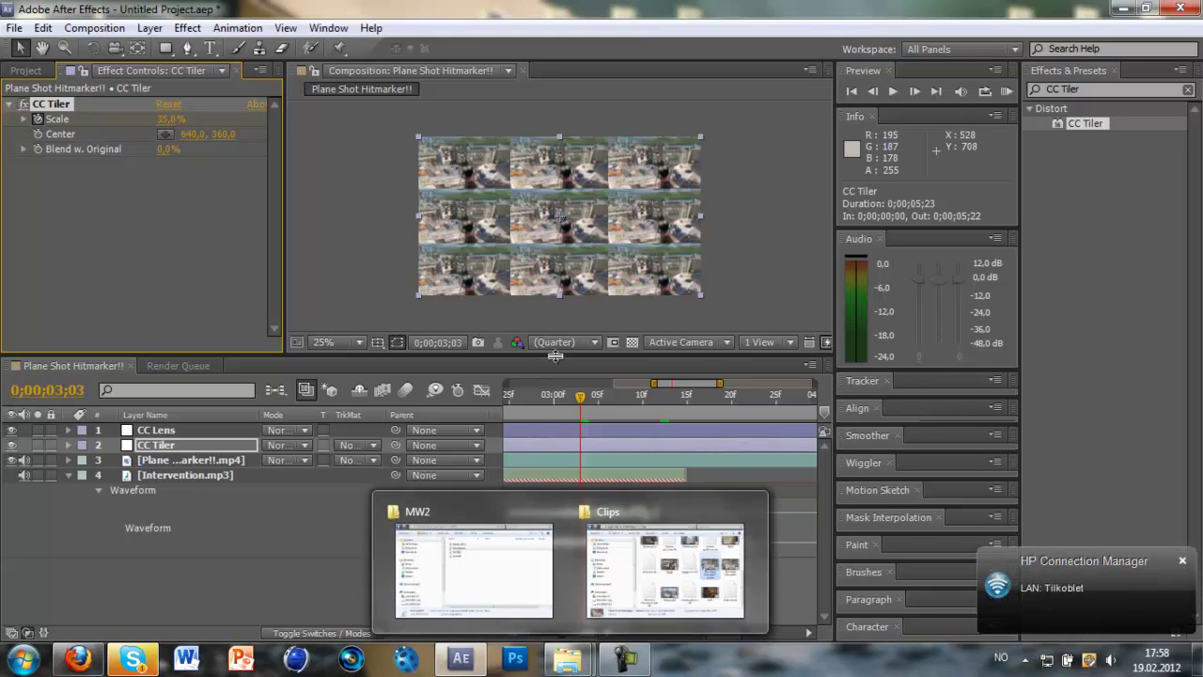
pyautogui.moveTo(652, 387); pyautogui.dragTo(561, 395)
pyautogui.click(620, 395)
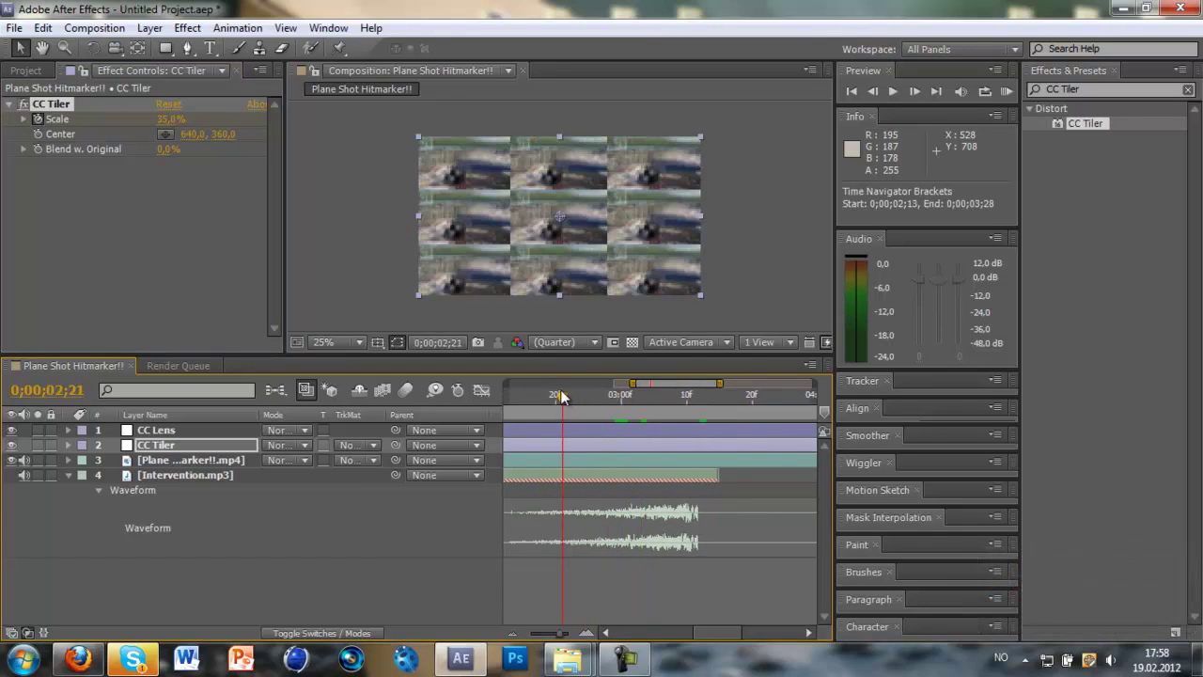
pyautogui.click(170, 119)
pyautogui.write('100')
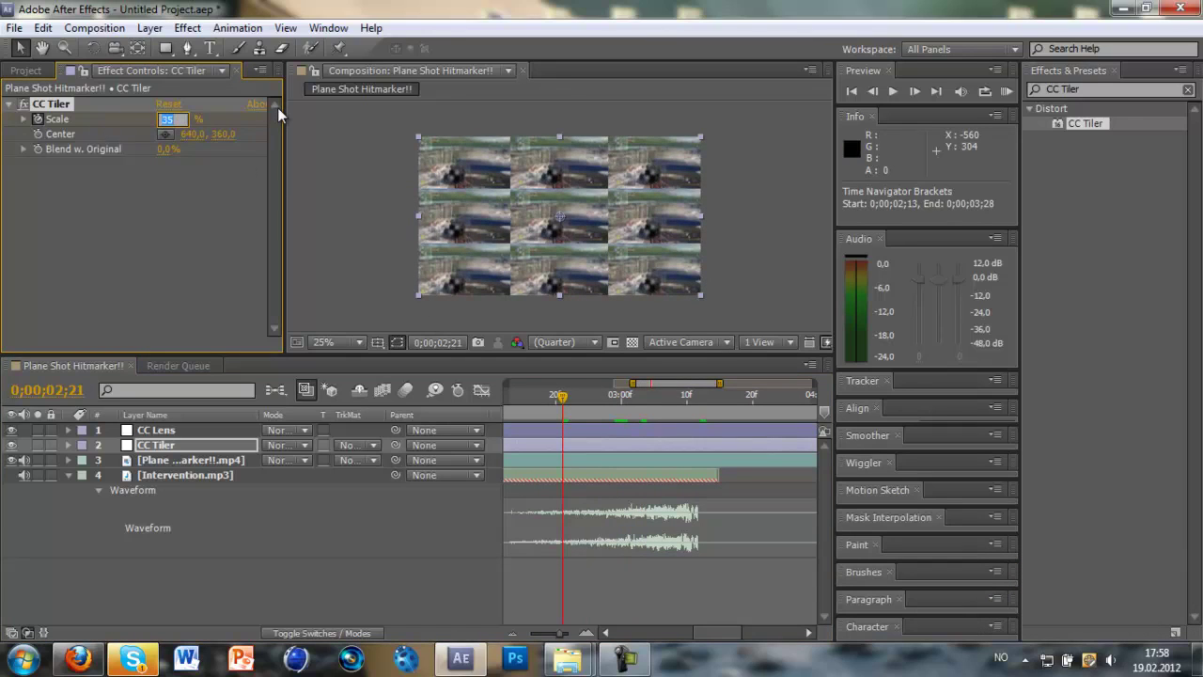
pyautogui.press('Return')
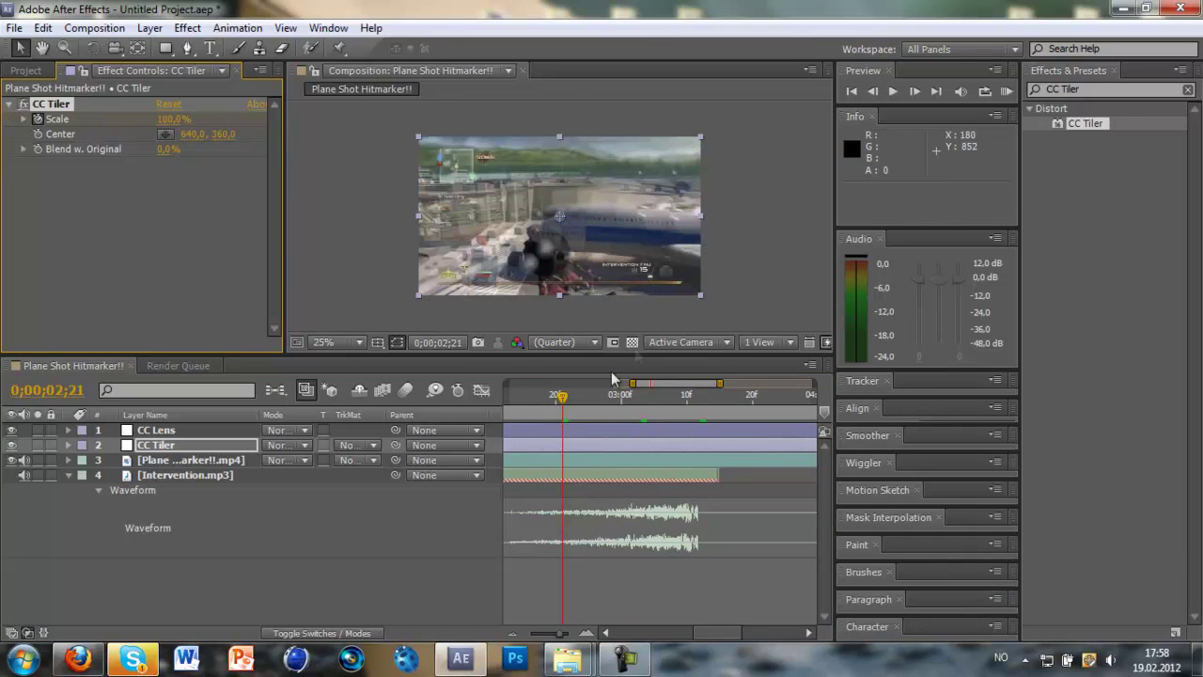
pyautogui.moveTo(558, 631); pyautogui.dragTo(528, 632)
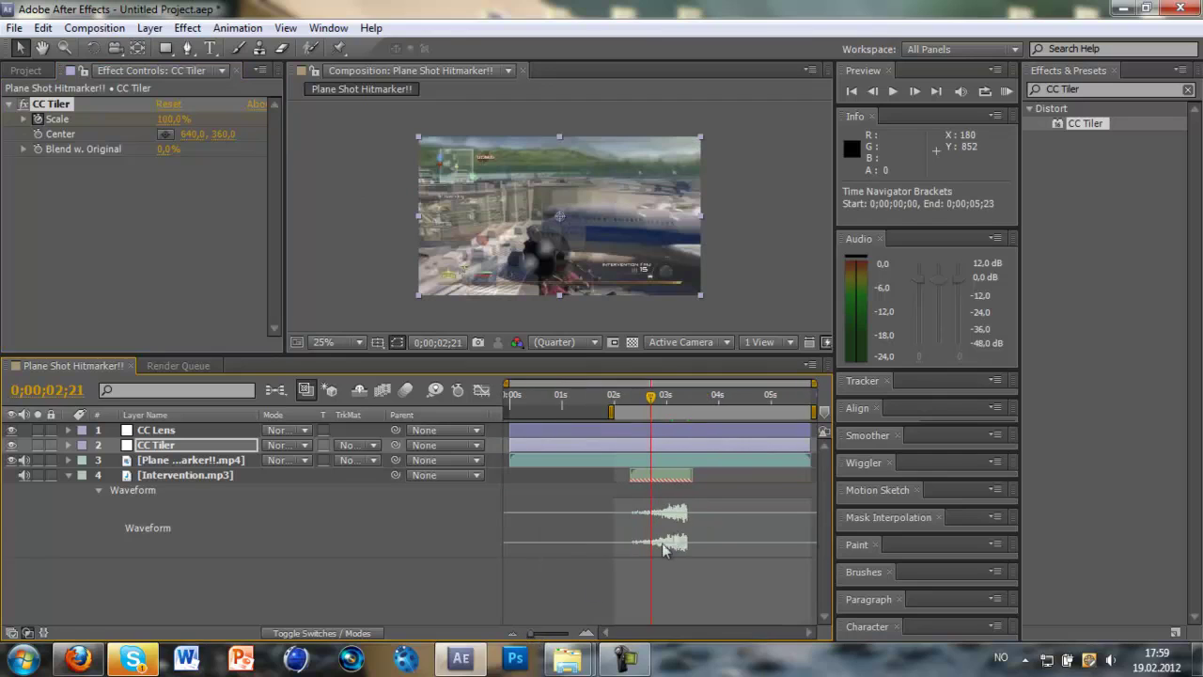
# End the work area at 0;00;03;13 and RAM-preview the tiling section
pyautogui.moveTo(814, 411); pyautogui.dragTo(703, 412)
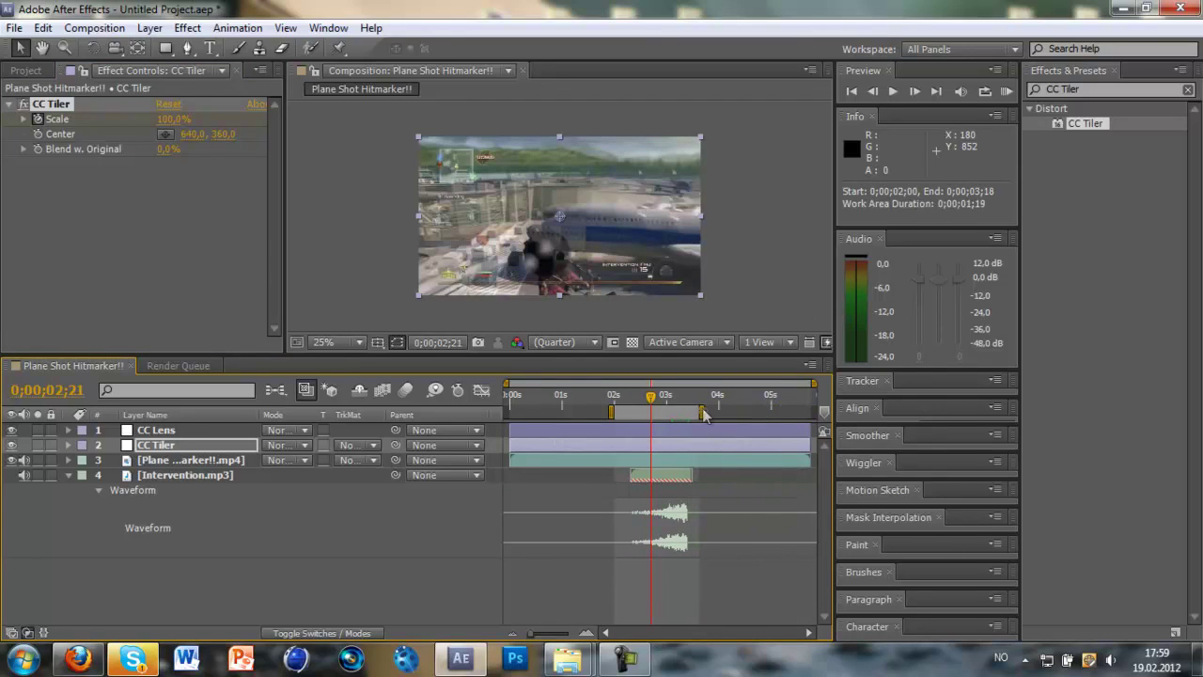
pyautogui.click(1008, 91)
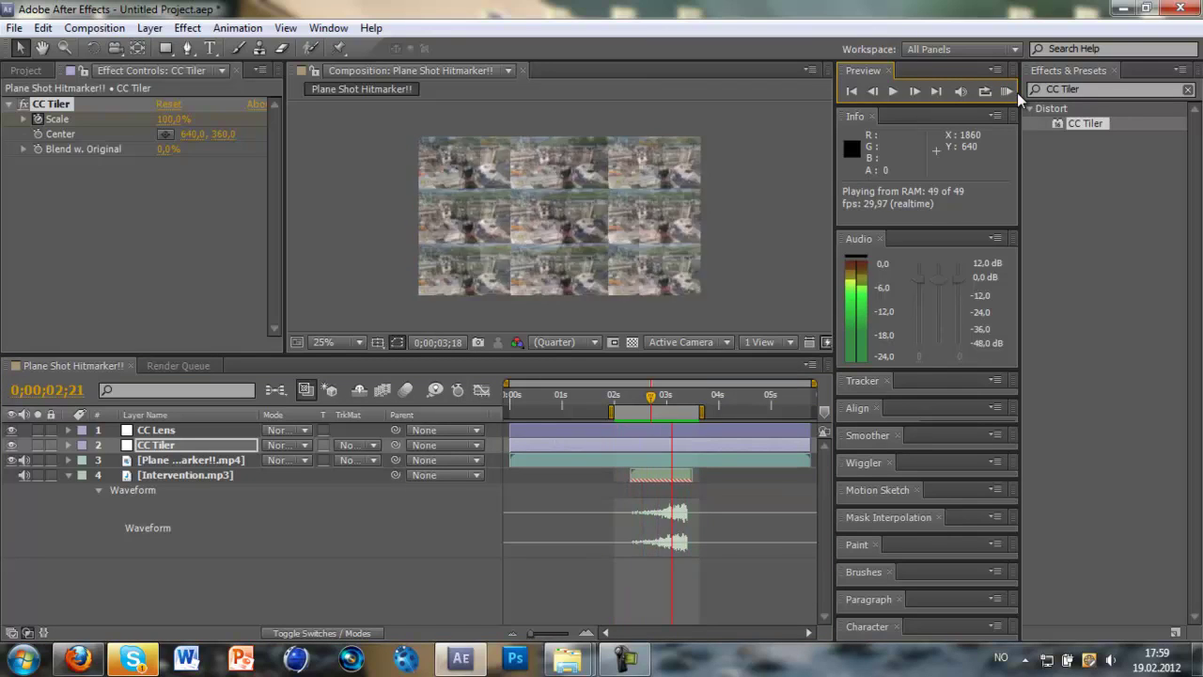
pyautogui.click(1010, 91)
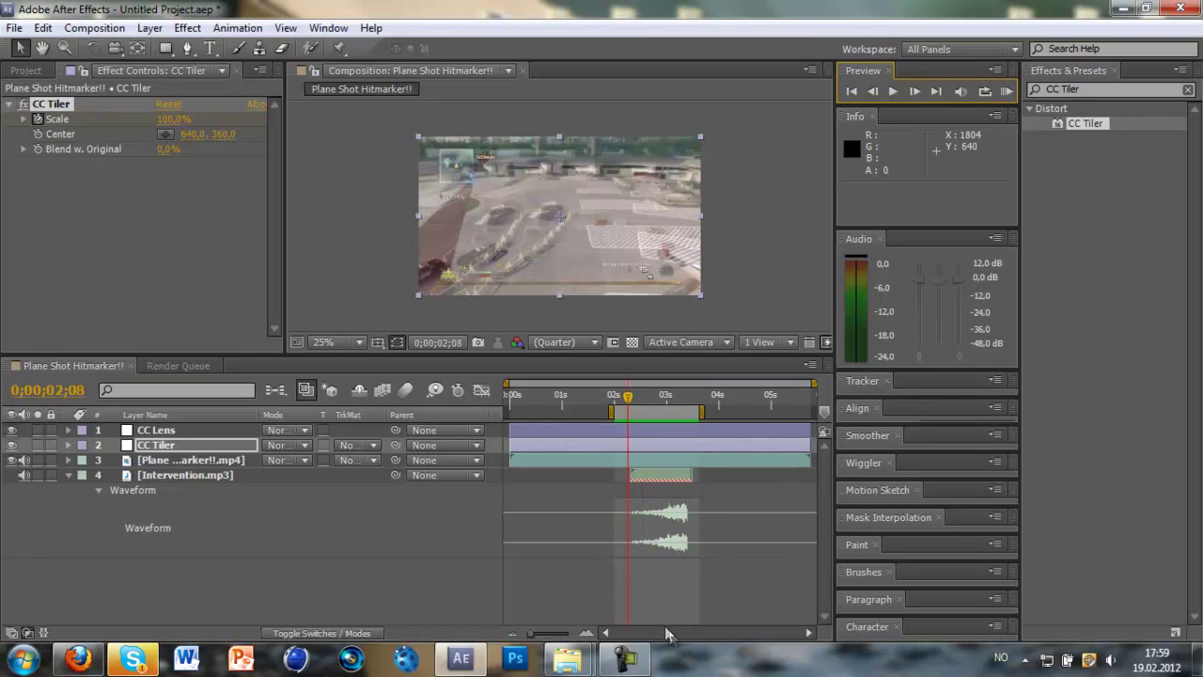
pyautogui.click(670, 531)
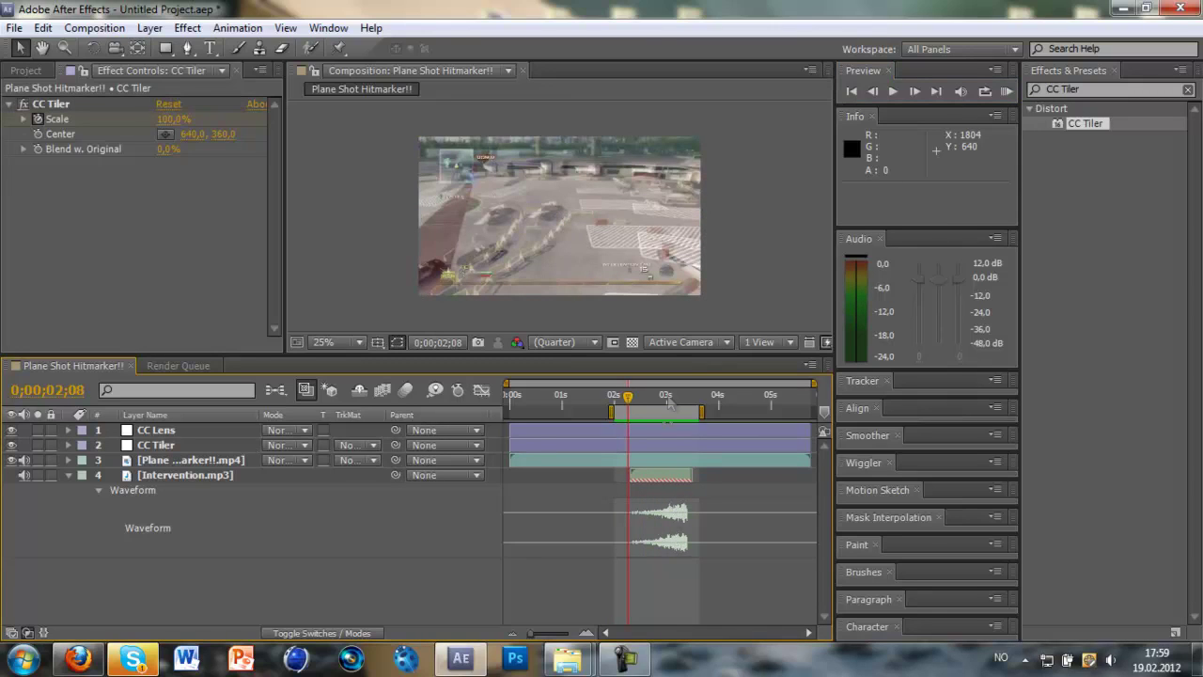
pyautogui.moveTo(668, 403); pyautogui.dragTo(671, 402)
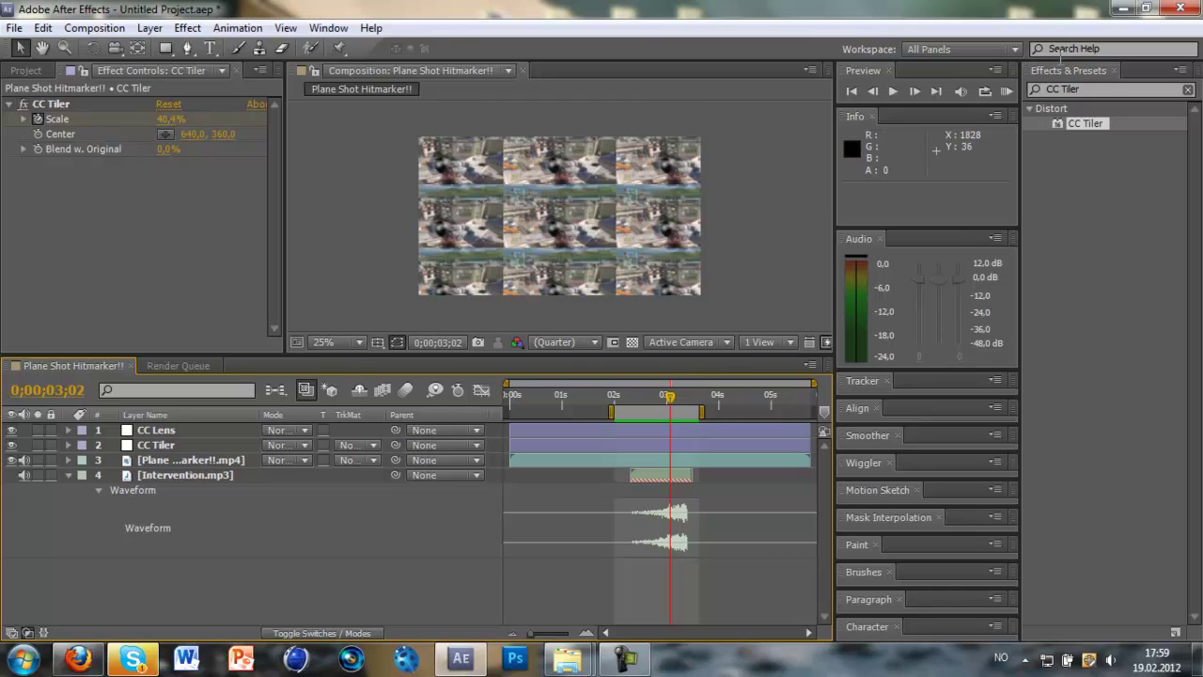
# Apply the CC Lens effect to the CC Lens layer, warping the footage into a sphere
pyautogui.click(195, 432)
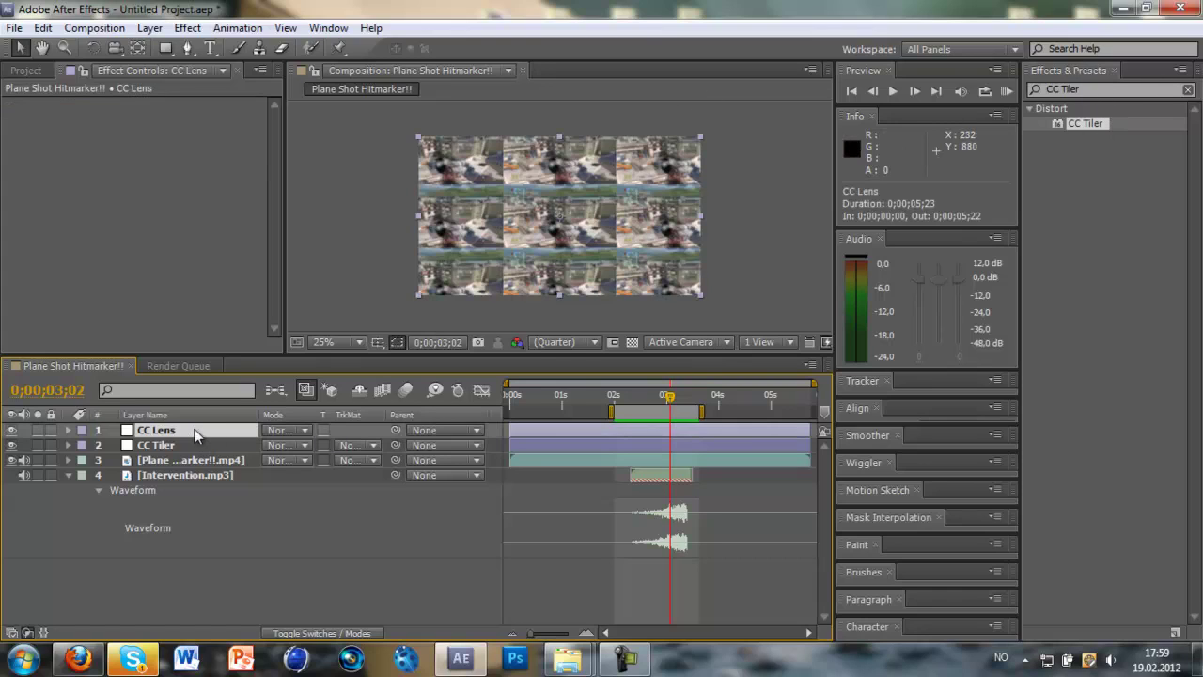
pyautogui.click(1088, 89)
pyautogui.write('CC Lens')
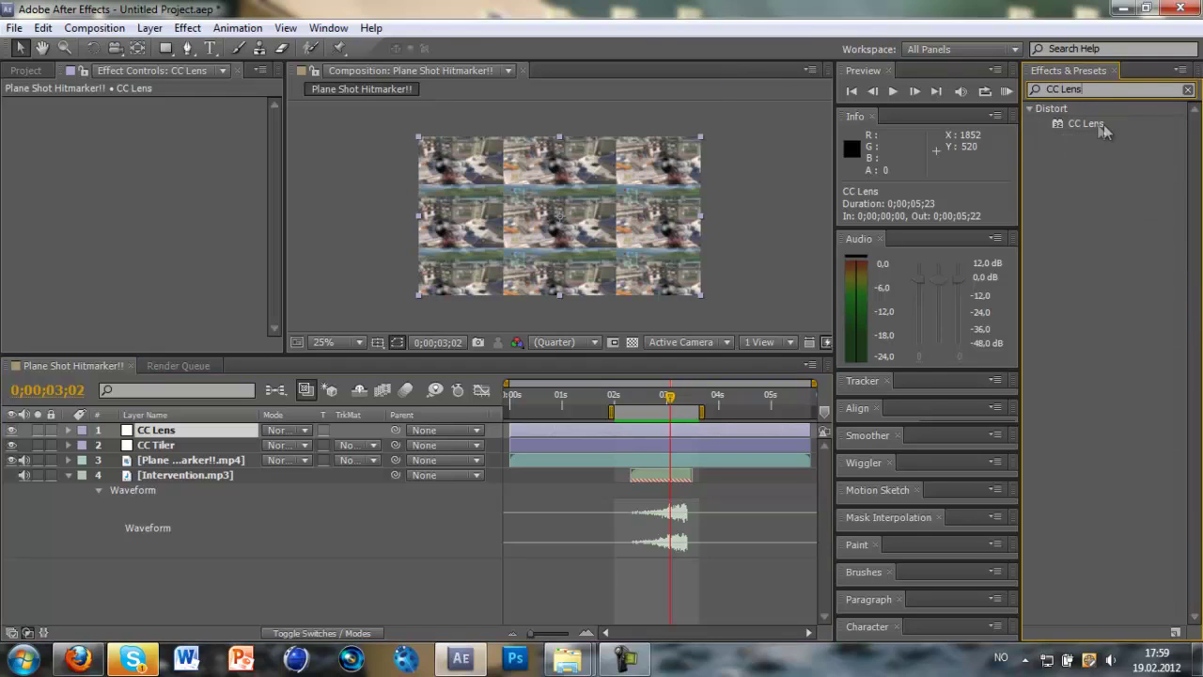
pyautogui.moveTo(1103, 124); pyautogui.dragTo(722, 430)
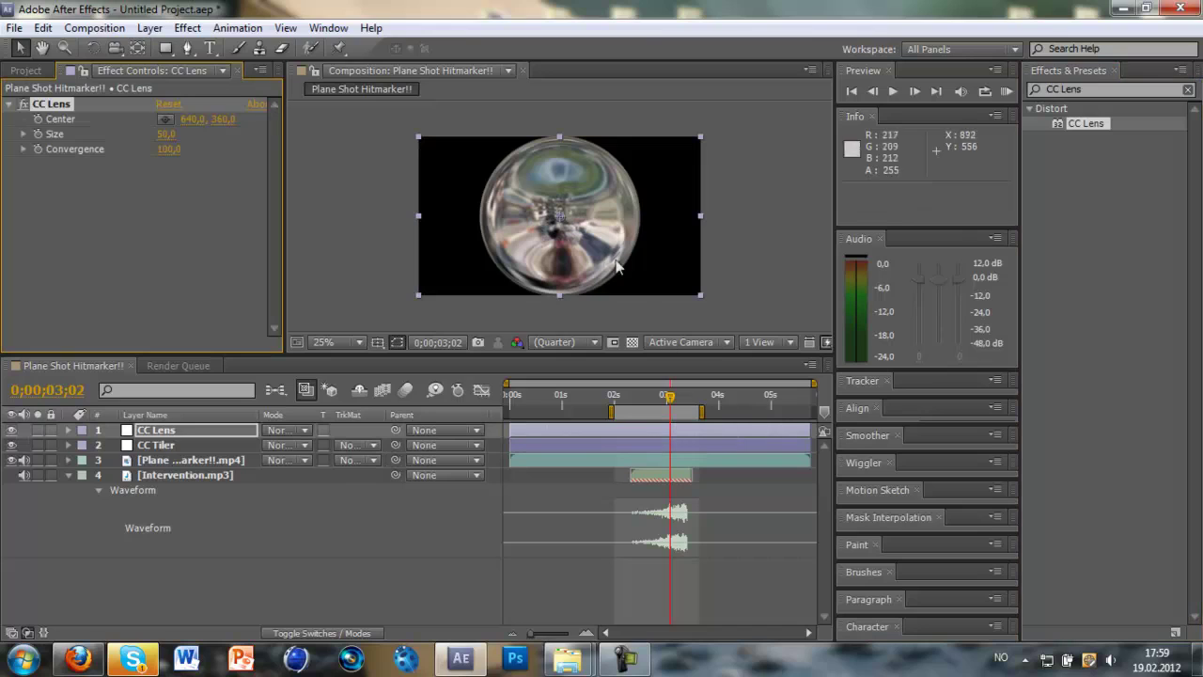
# Reveal CC Tiler's keyframed Scale property with U, then reselect the CC Lens layer
pyautogui.click(600, 447)
pyautogui.press('u')
pyautogui.click(604, 435)
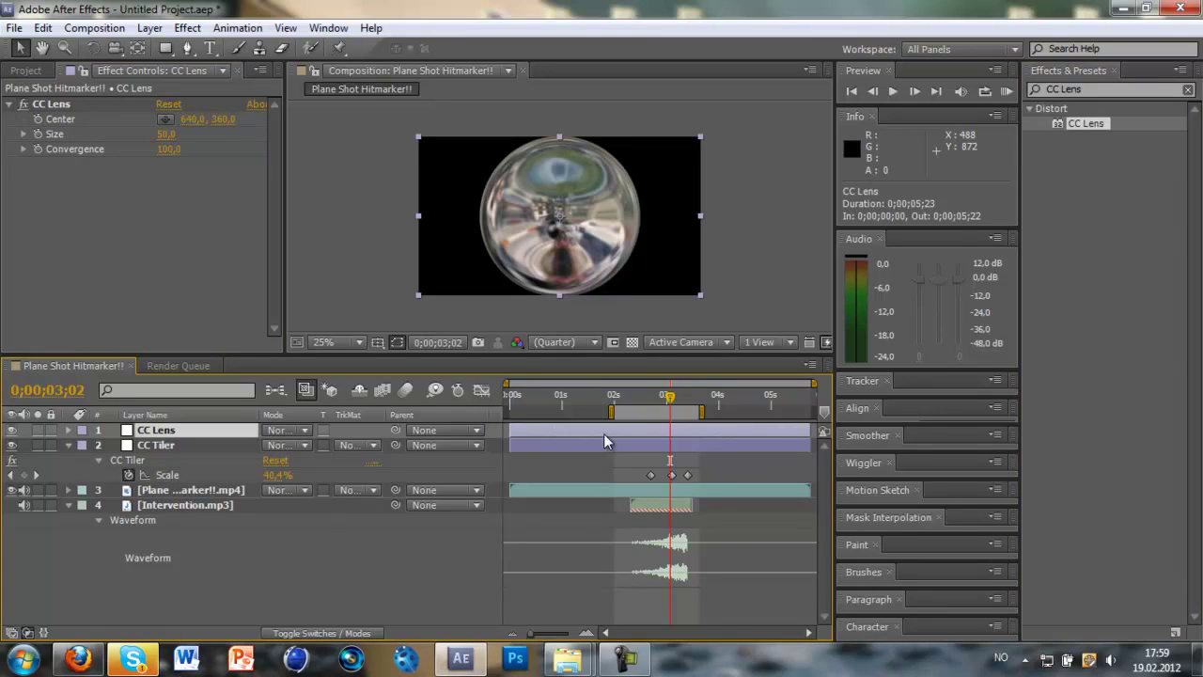
# Zoom the timeline to about one second and settle on frame 0;00;03;11
pyautogui.moveTo(668, 400); pyautogui.dragTo(686, 400)
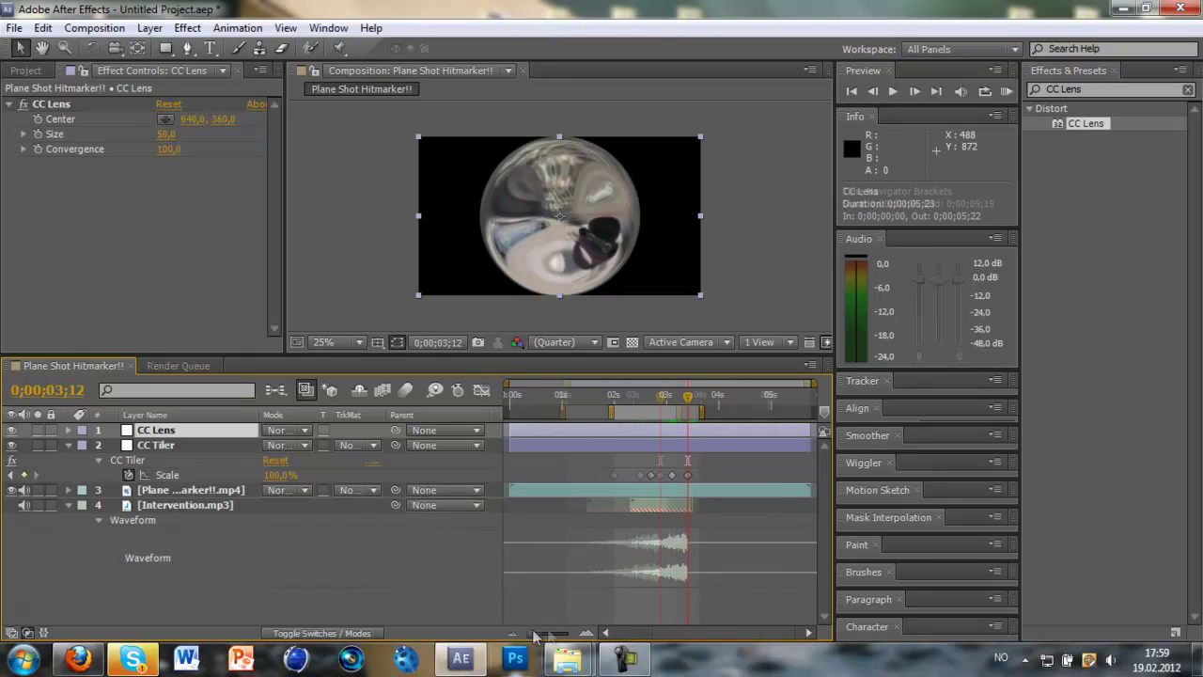
pyautogui.moveTo(532, 636); pyautogui.dragTo(570, 635)
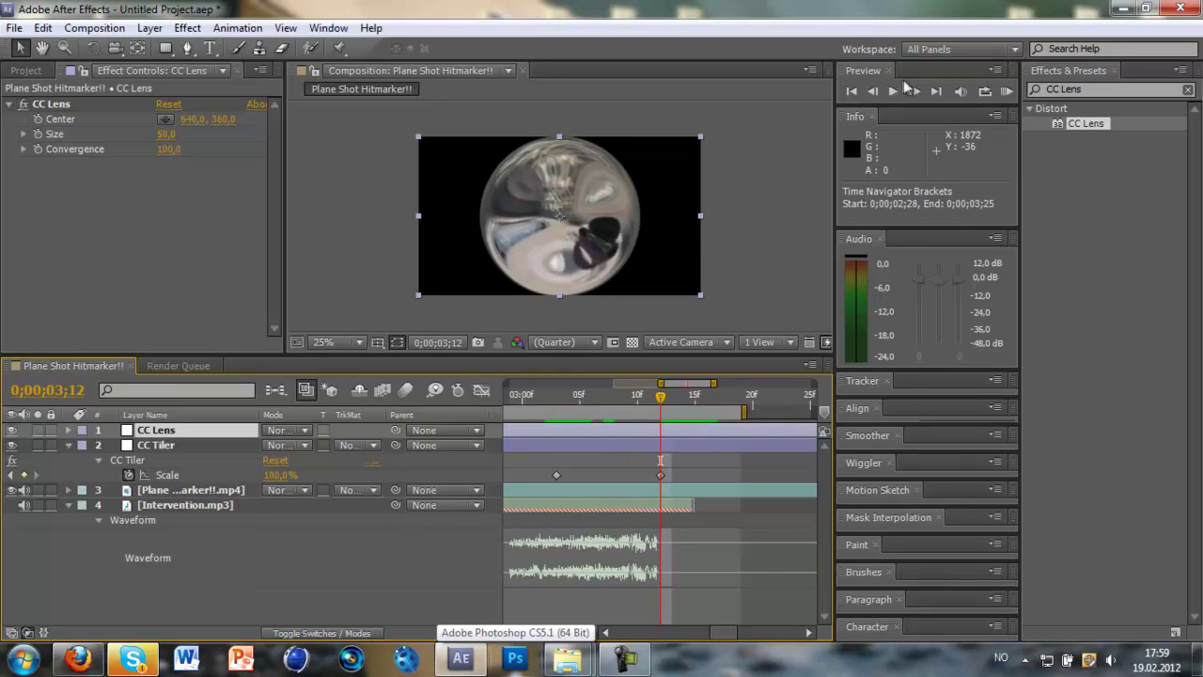
pyautogui.click(872, 91)
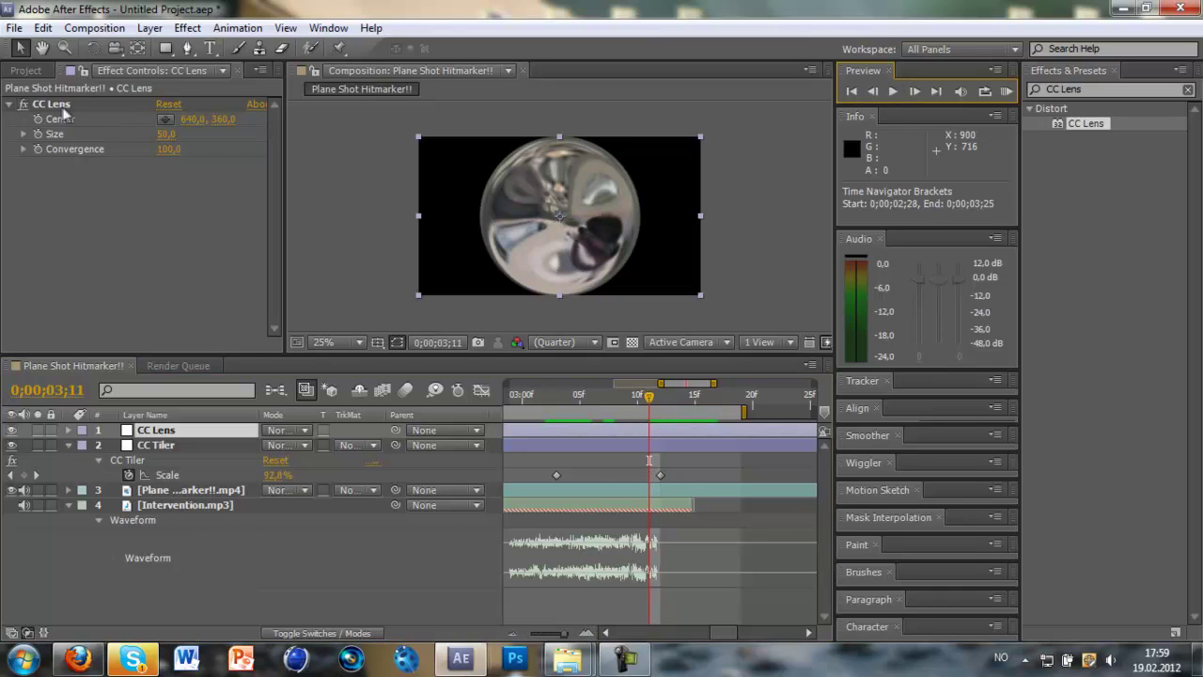
# Try CC Lens Size values of 250 and about 187, settling on 200
pyautogui.click(98, 149)
pyautogui.click(162, 134)
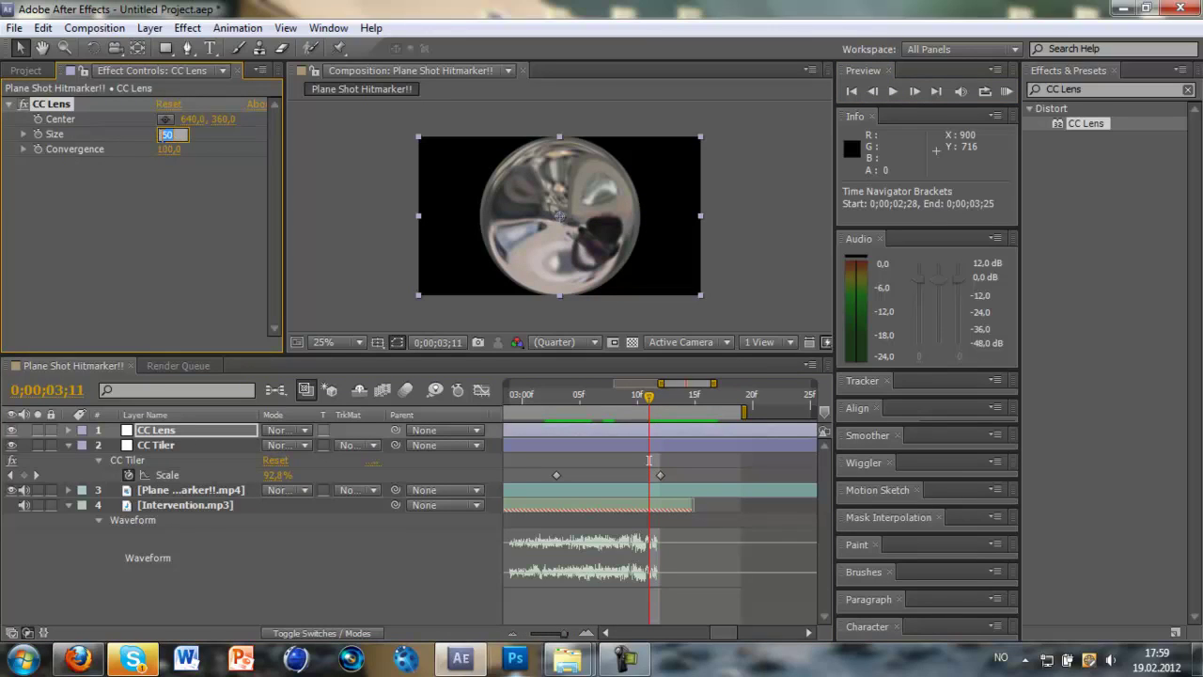
pyautogui.write('250')
pyautogui.press('Return')
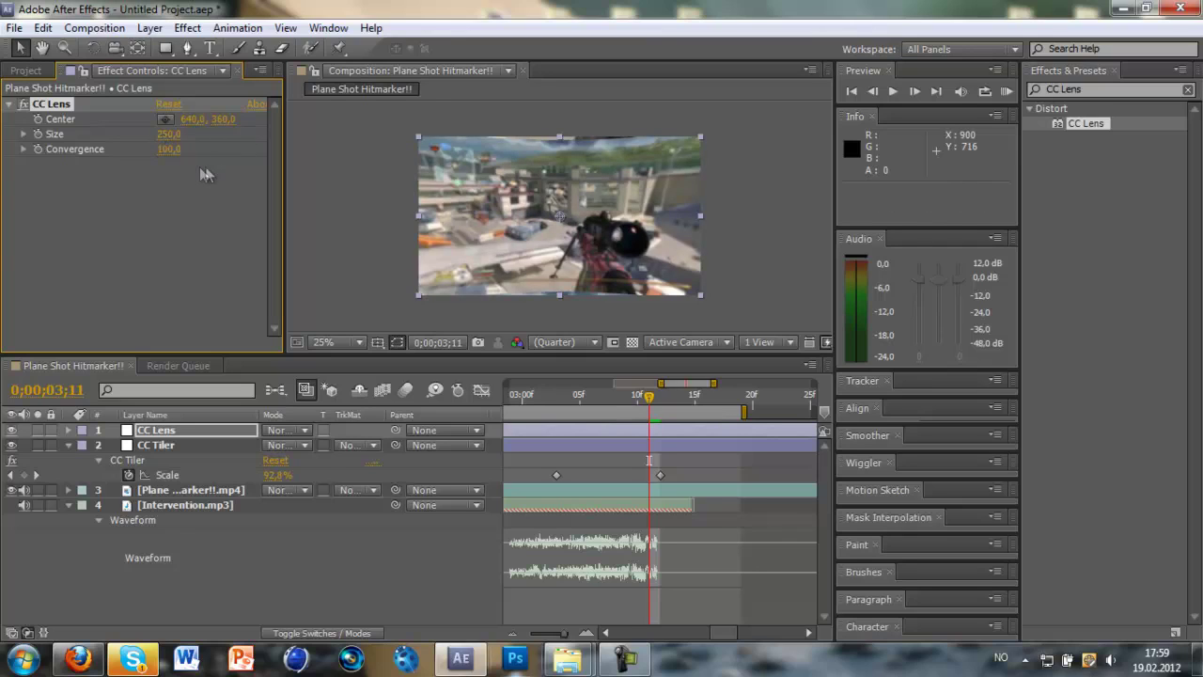
pyautogui.moveTo(168, 136); pyautogui.dragTo(106, 131)
pyautogui.click(161, 135)
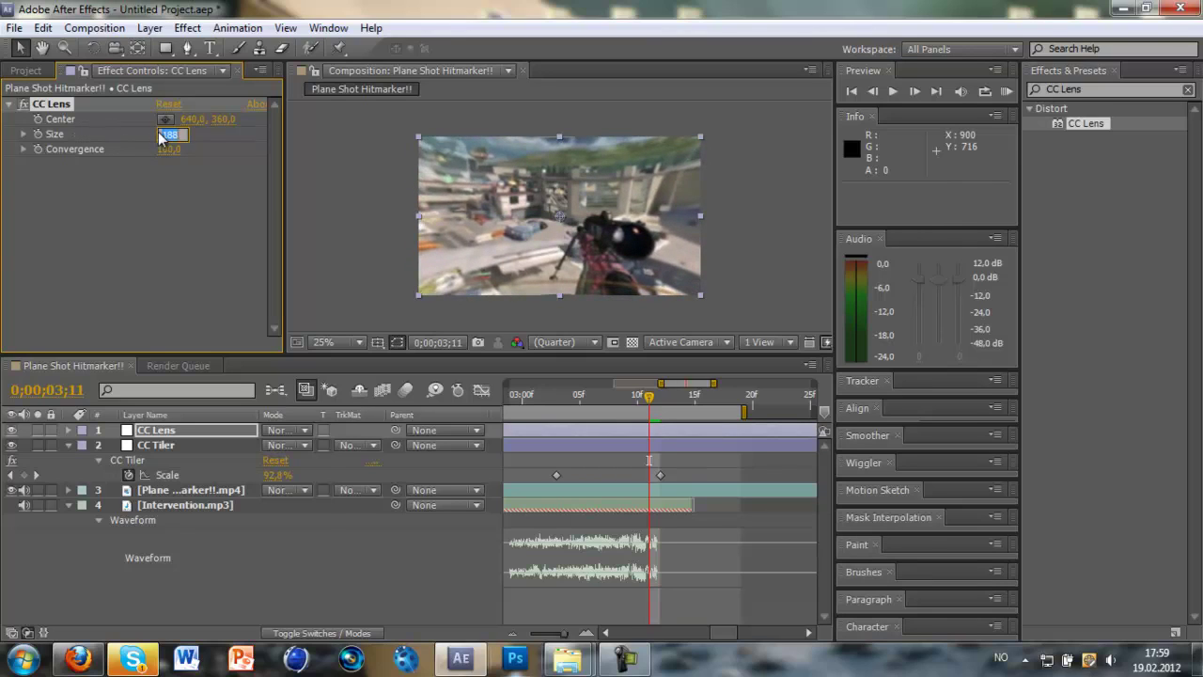
pyautogui.write('200')
pyautogui.press('Return')
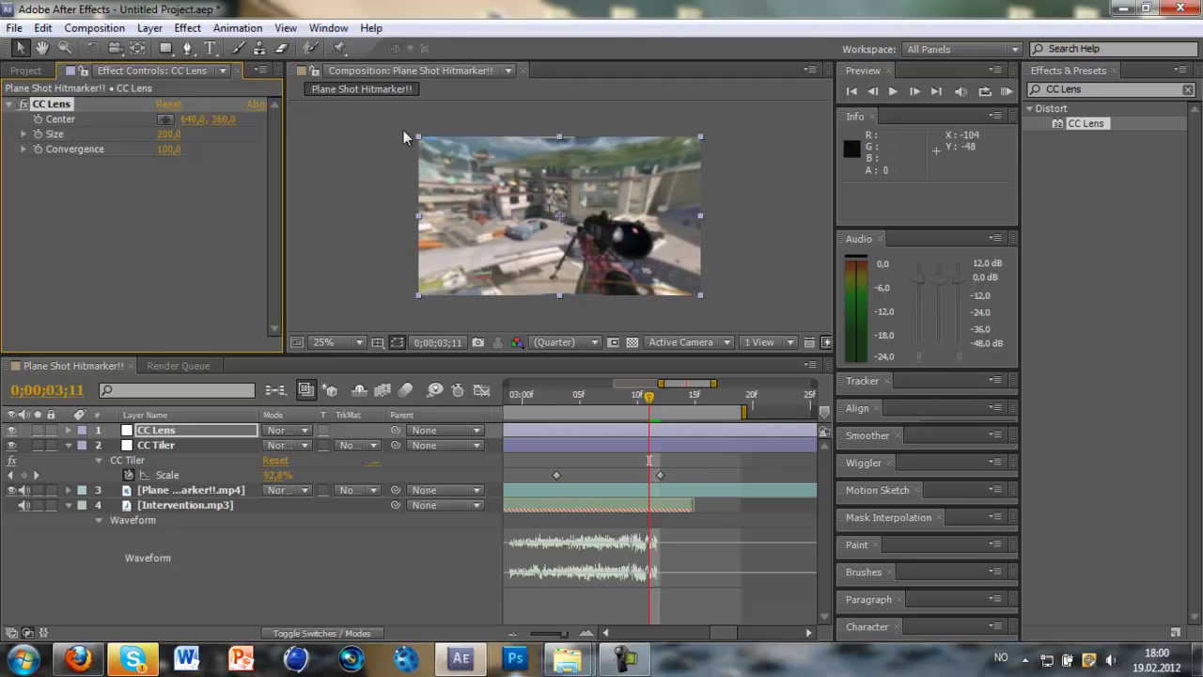
# Keyframe CC Lens Size at 500 on frame 3;12 and 200 on frame 3;11
pyautogui.click(913, 91)
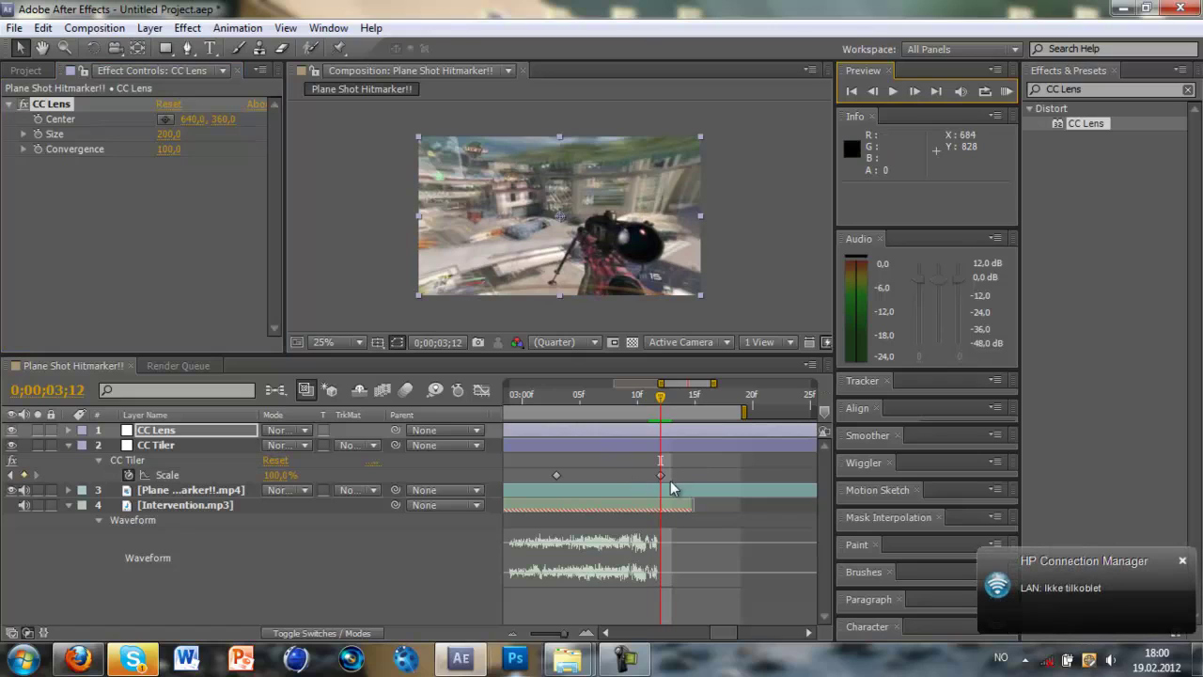
pyautogui.moveTo(661, 479)
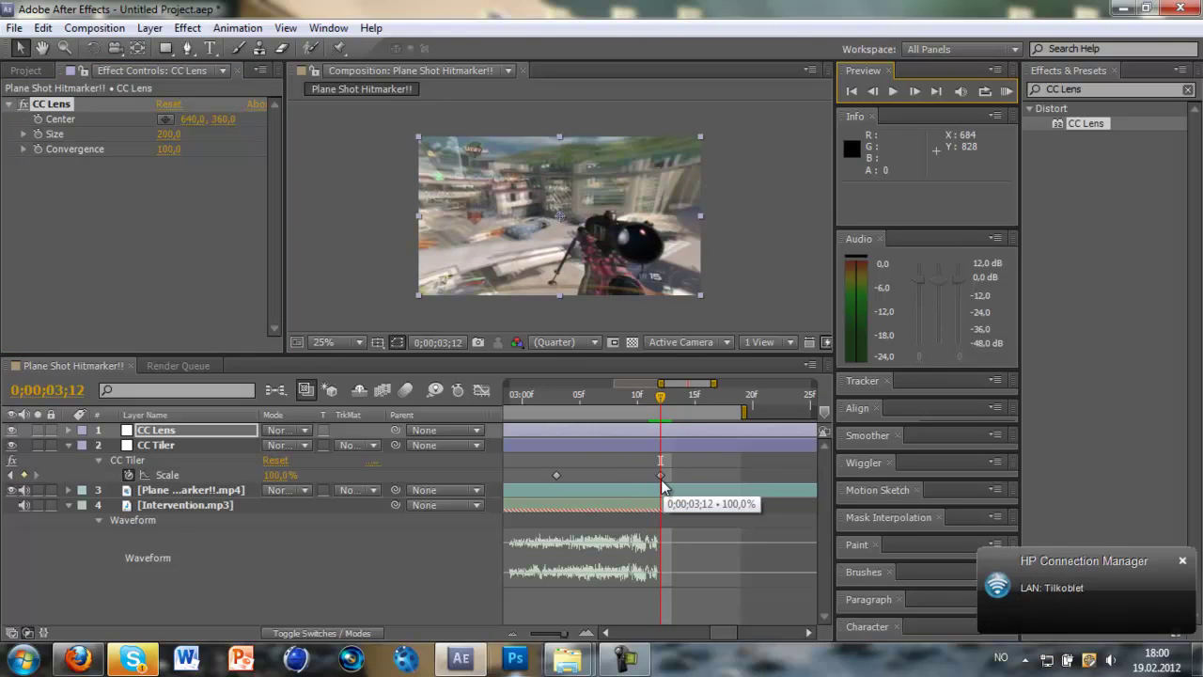
pyautogui.click(37, 134)
pyautogui.click(169, 134)
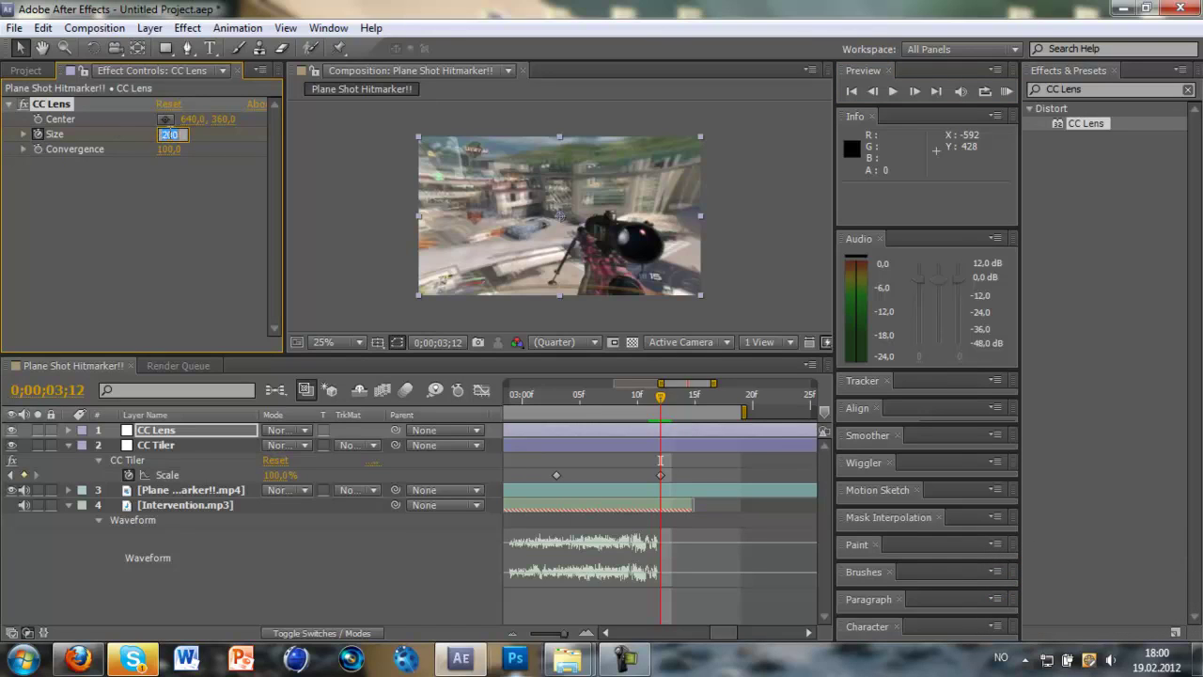
pyautogui.write('500')
pyautogui.press('Return')
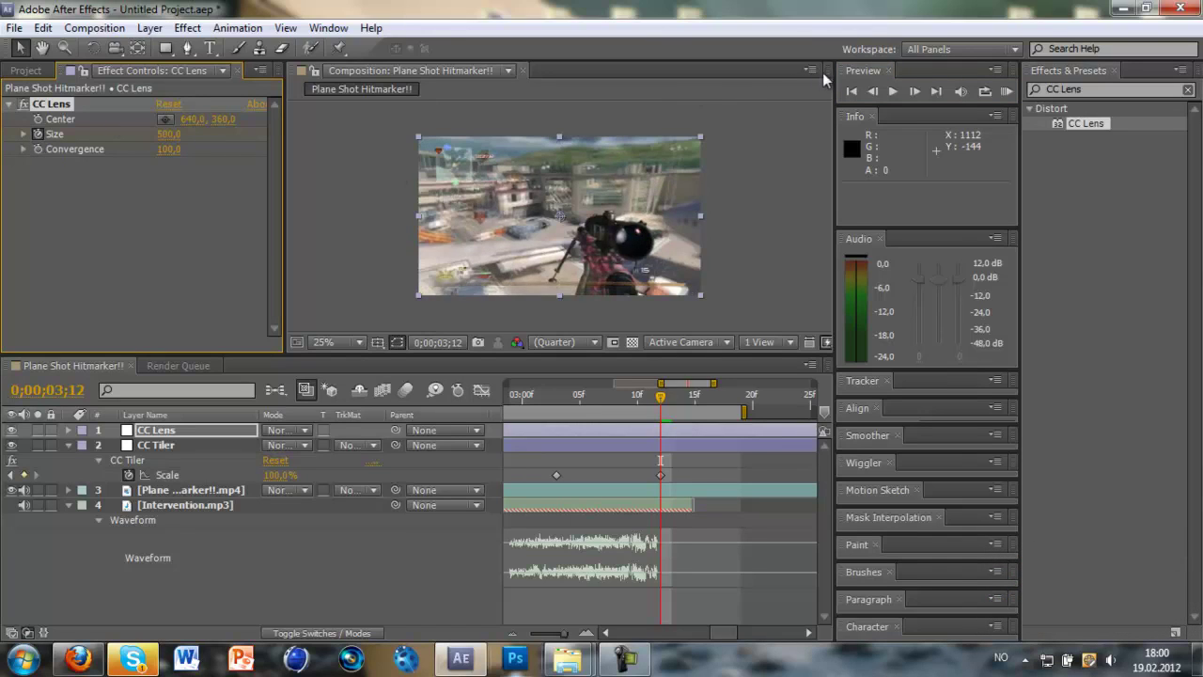
pyautogui.click(872, 91)
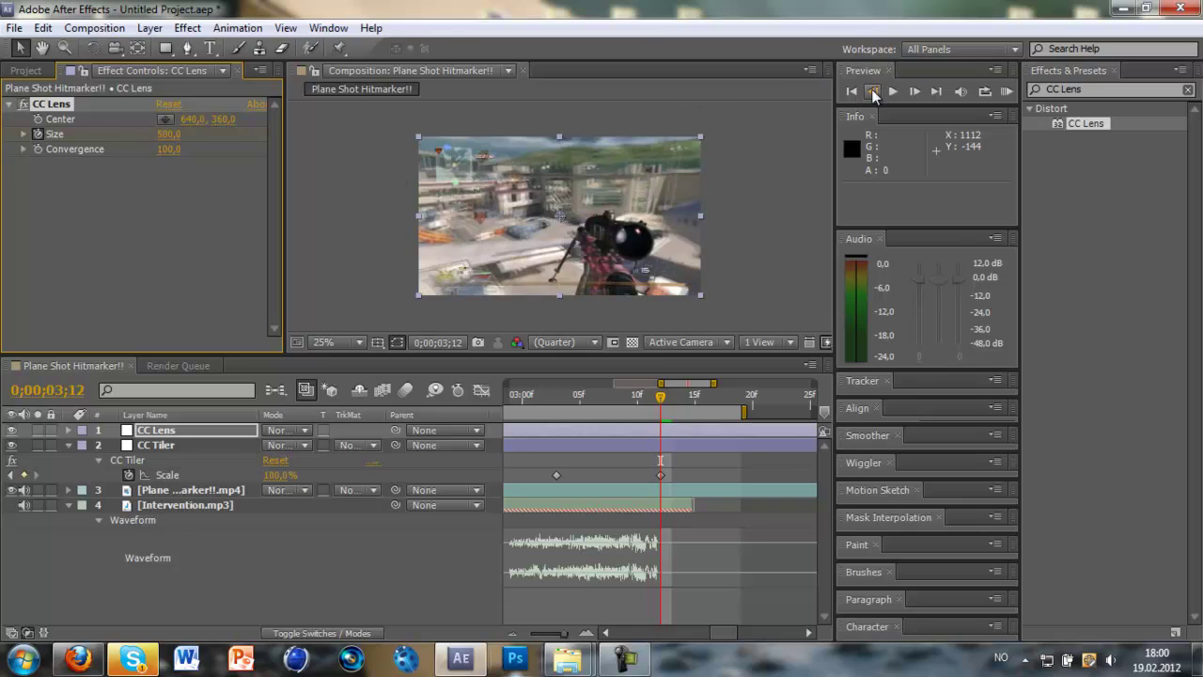
pyautogui.click(170, 135)
pyautogui.write('200')
pyautogui.press('Return')
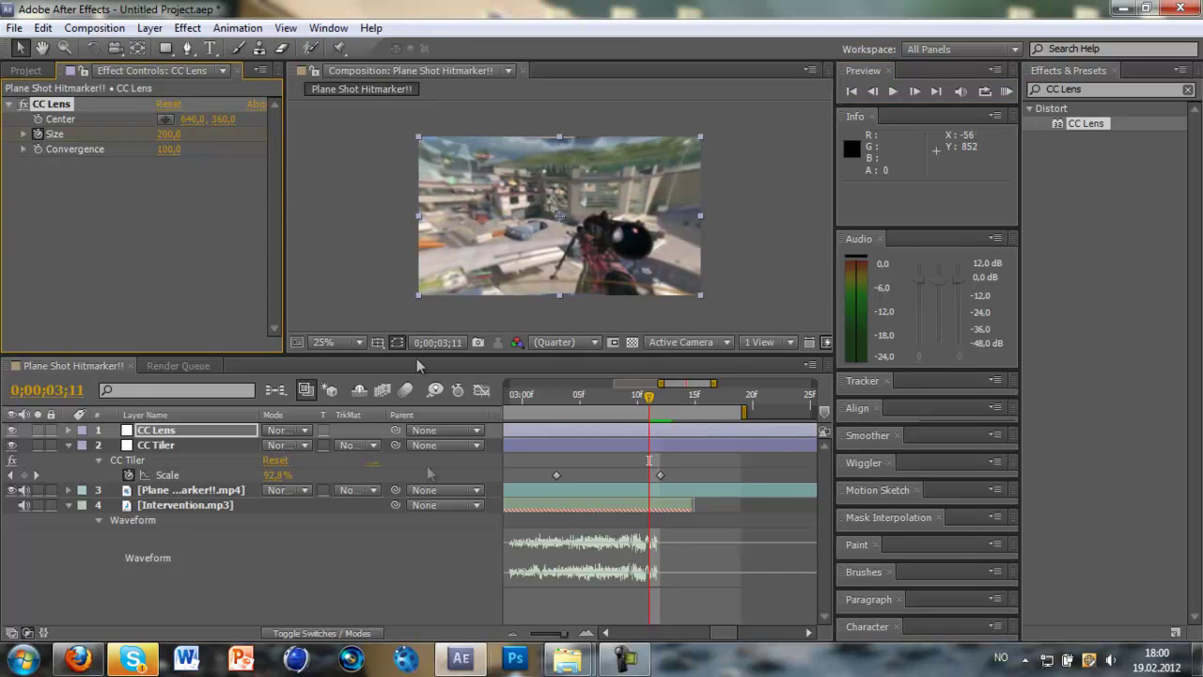
# Zoom the timeline out, move to 2;21, and show the animated Size property
pyautogui.moveTo(562, 632); pyautogui.dragTo(549, 632)
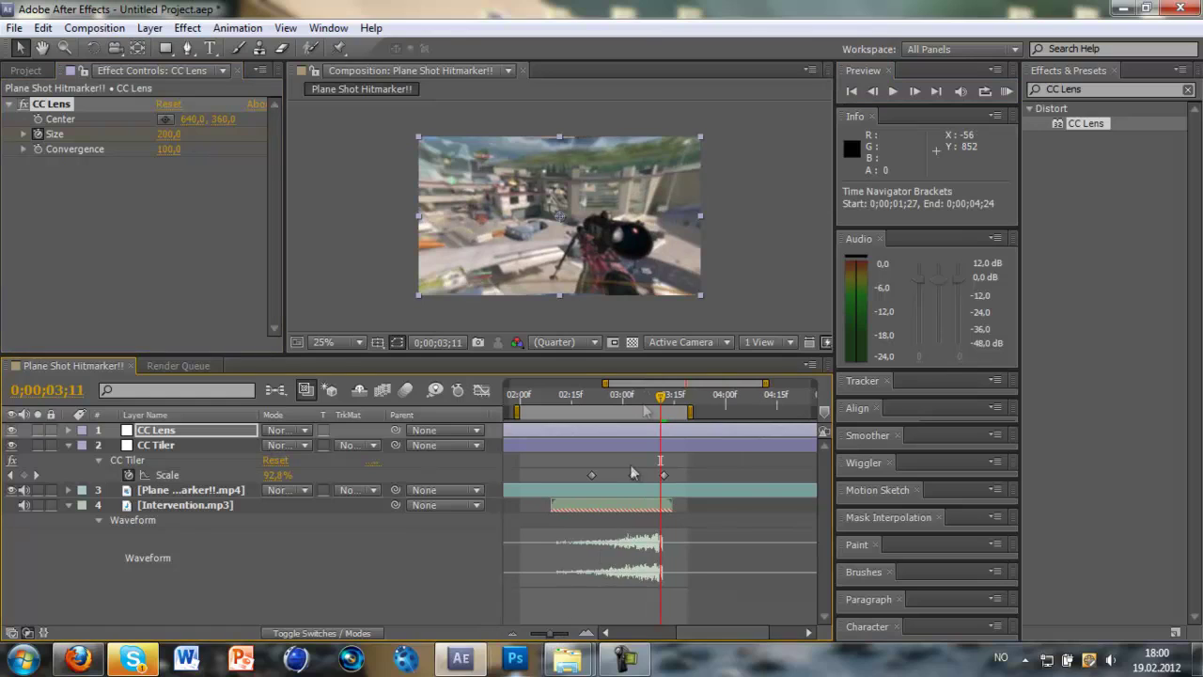
pyautogui.click(593, 399)
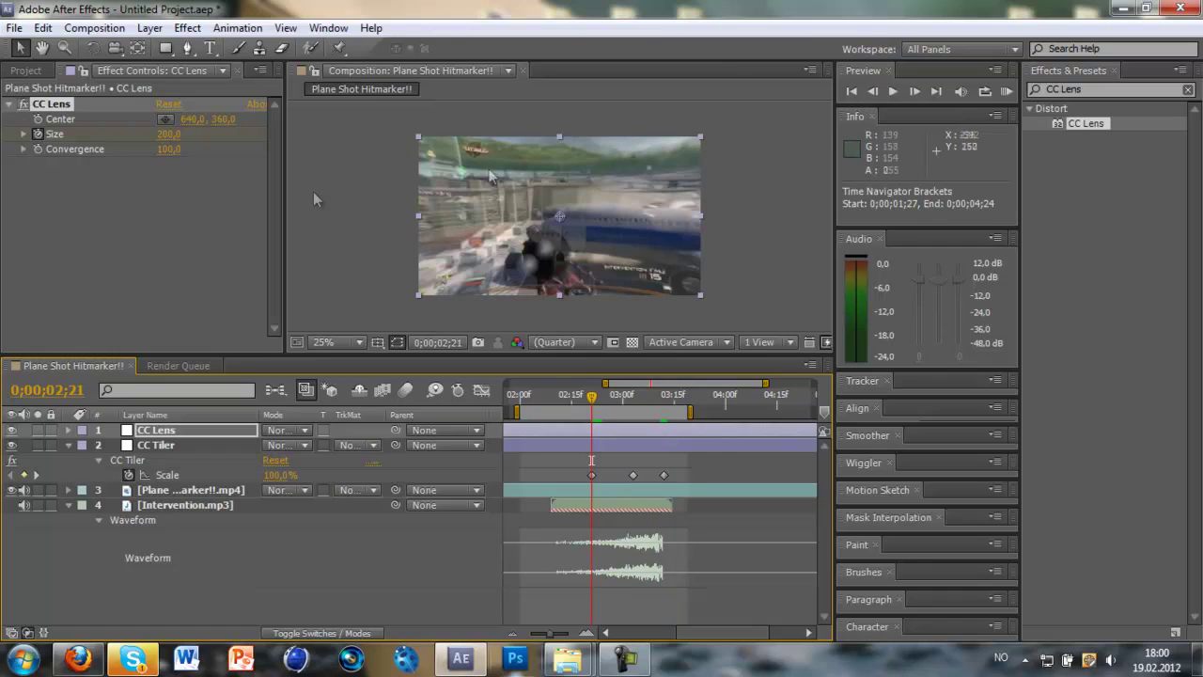
pyautogui.press('u')
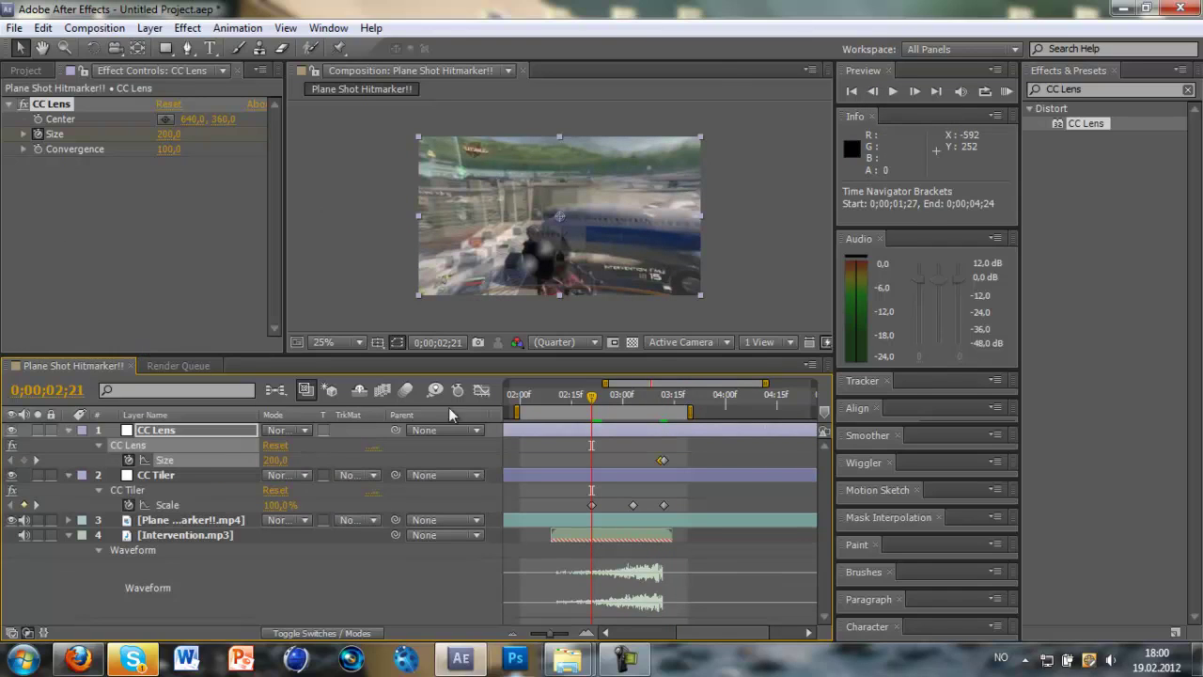
# Add a CC Lens Size keyframe of 500 at frame 2;21
pyautogui.click(24, 460)
pyautogui.click(913, 91)
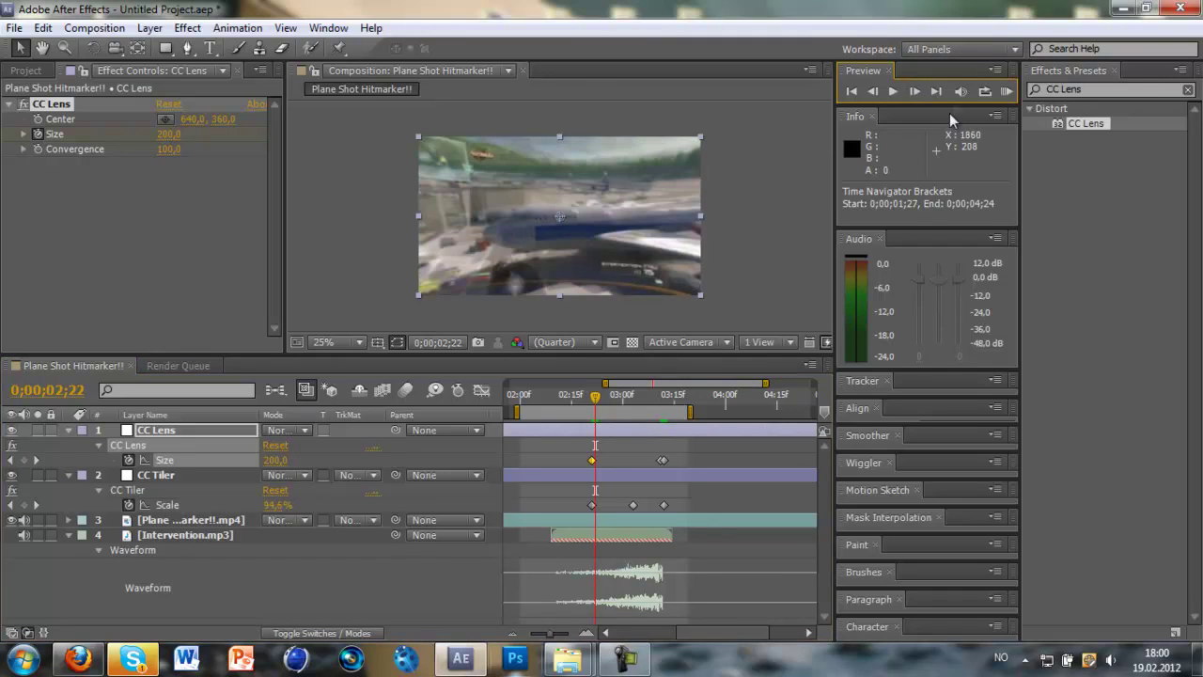
pyautogui.click(872, 91)
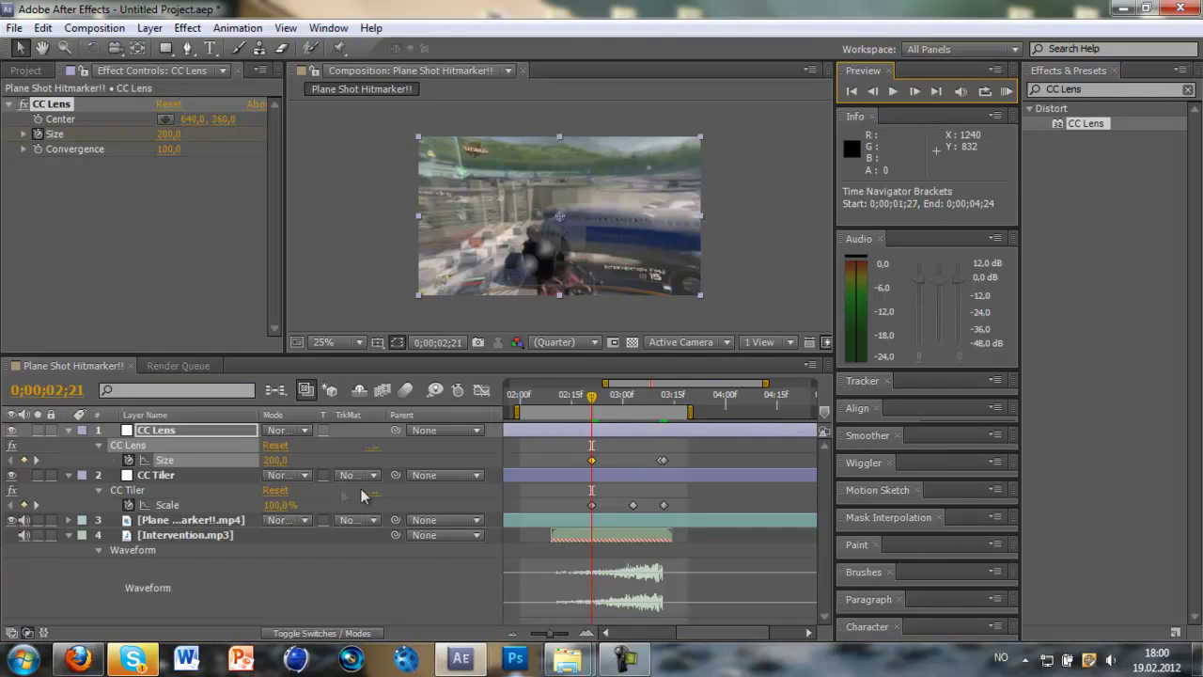
pyautogui.click(275, 460)
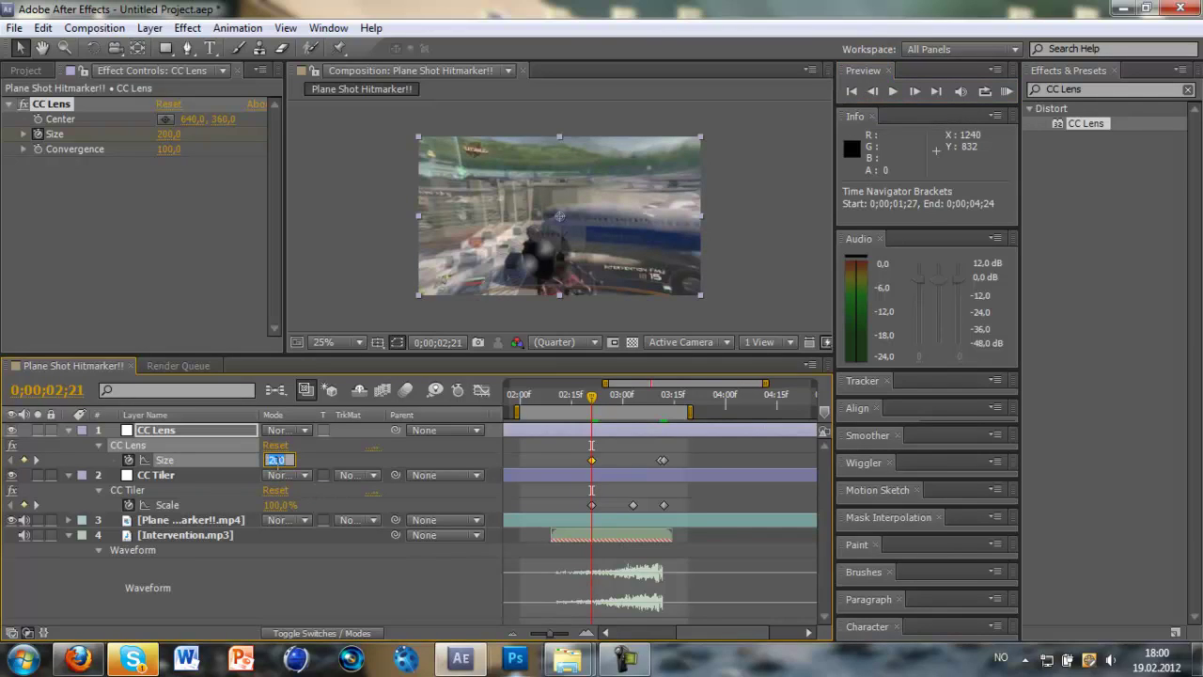
pyautogui.write('500')
pyautogui.press('Return')
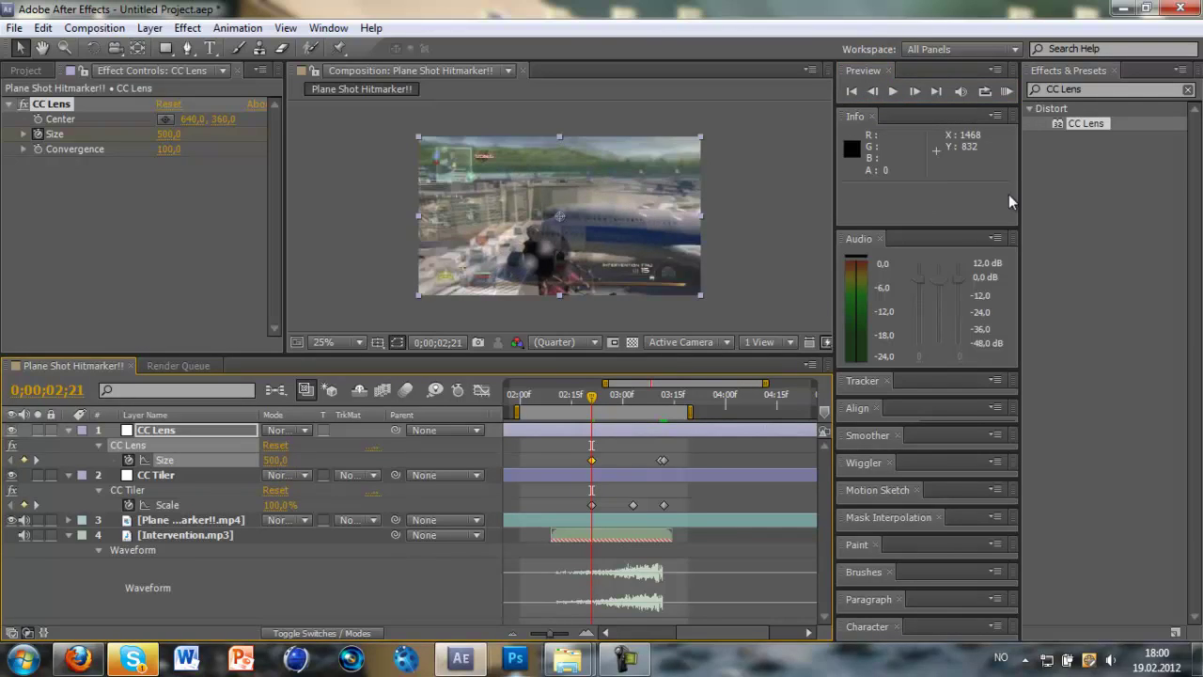
# Set Size to 200 at frame 2;22, then RAM preview the lens pulse
pyautogui.click(914, 91)
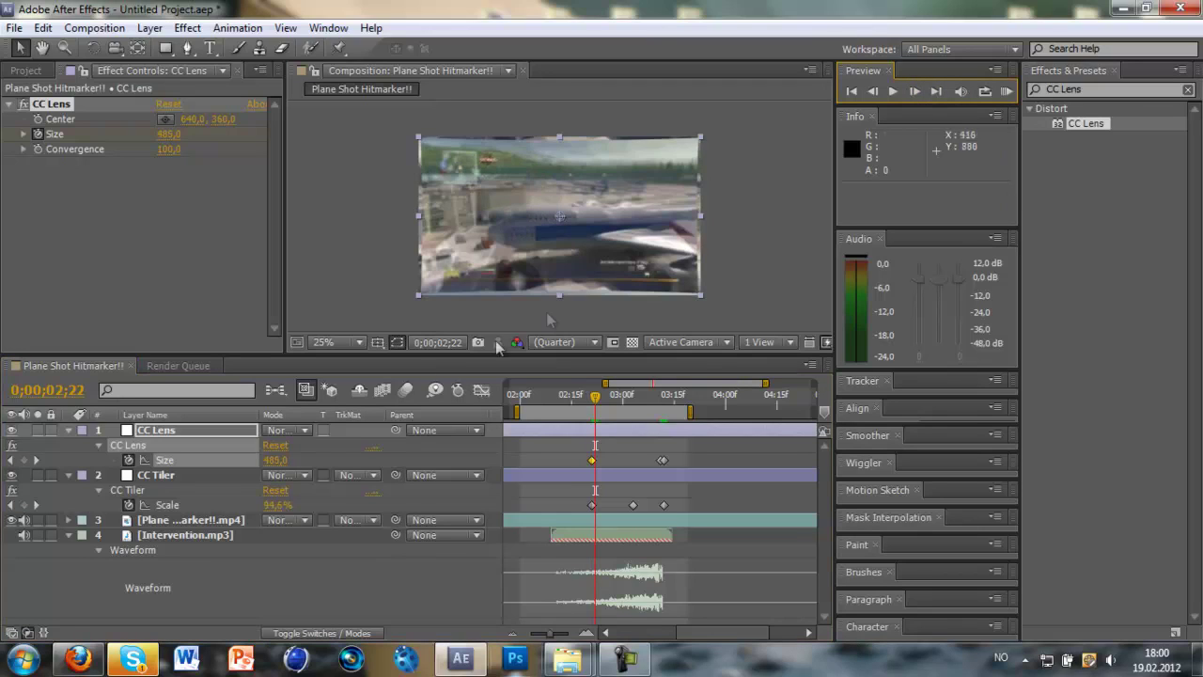
pyautogui.click(169, 134)
pyautogui.write('200')
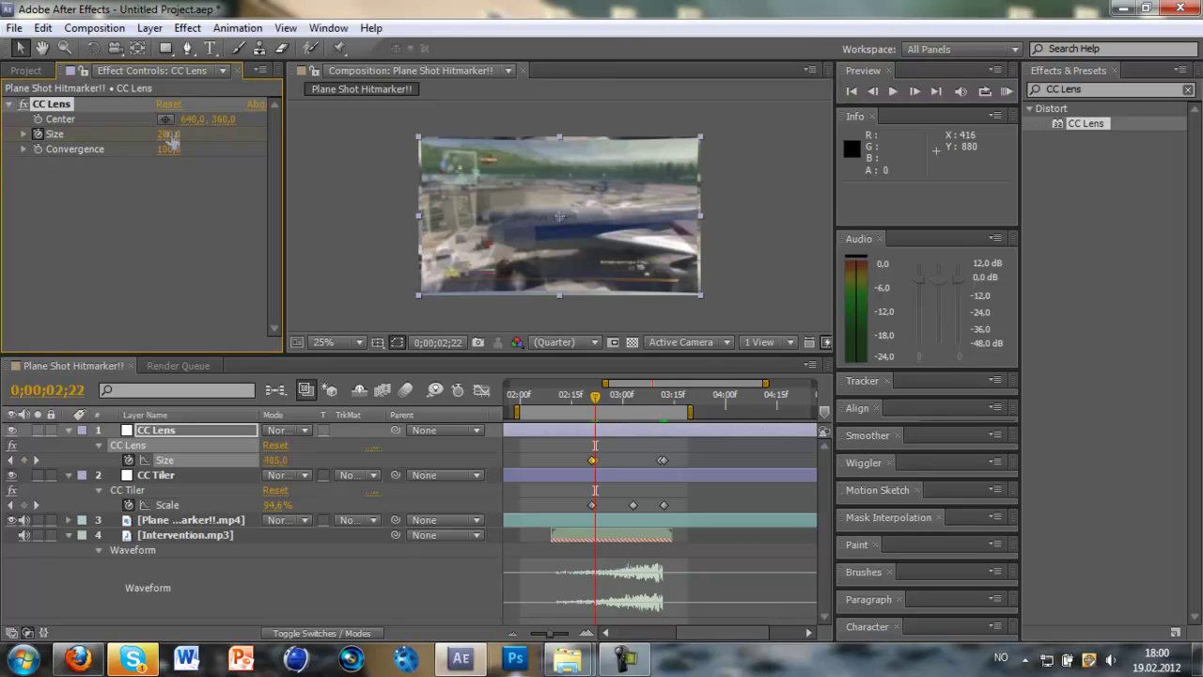
pyautogui.press('Return')
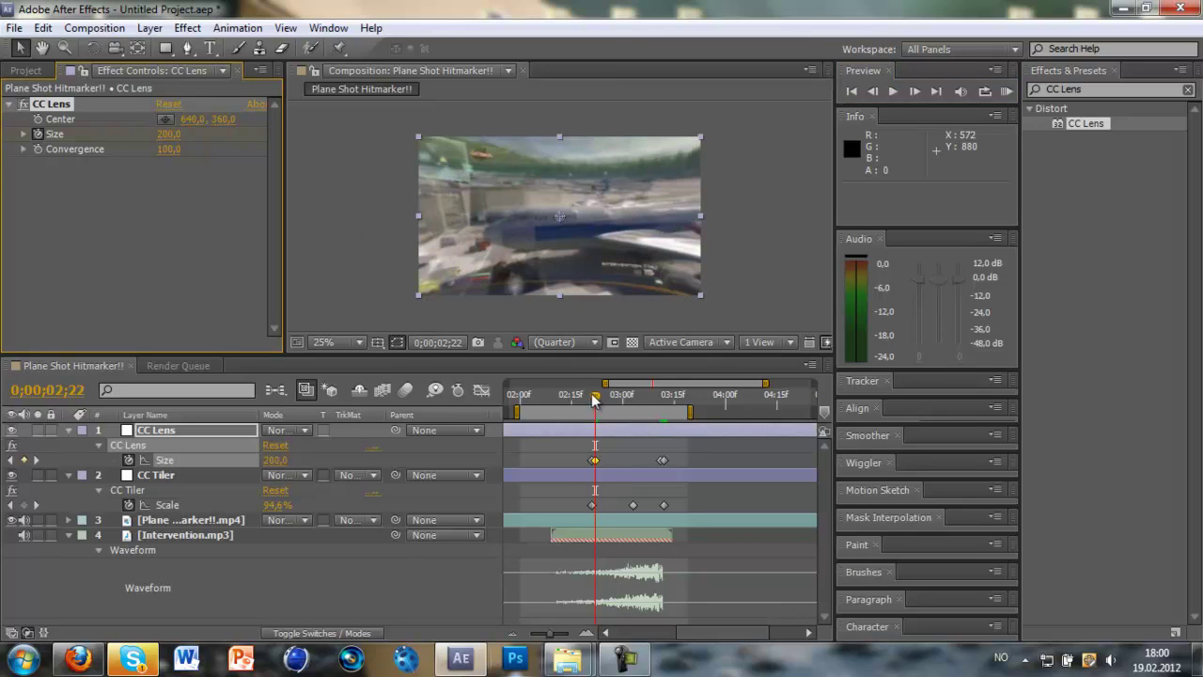
pyautogui.click(1007, 91)
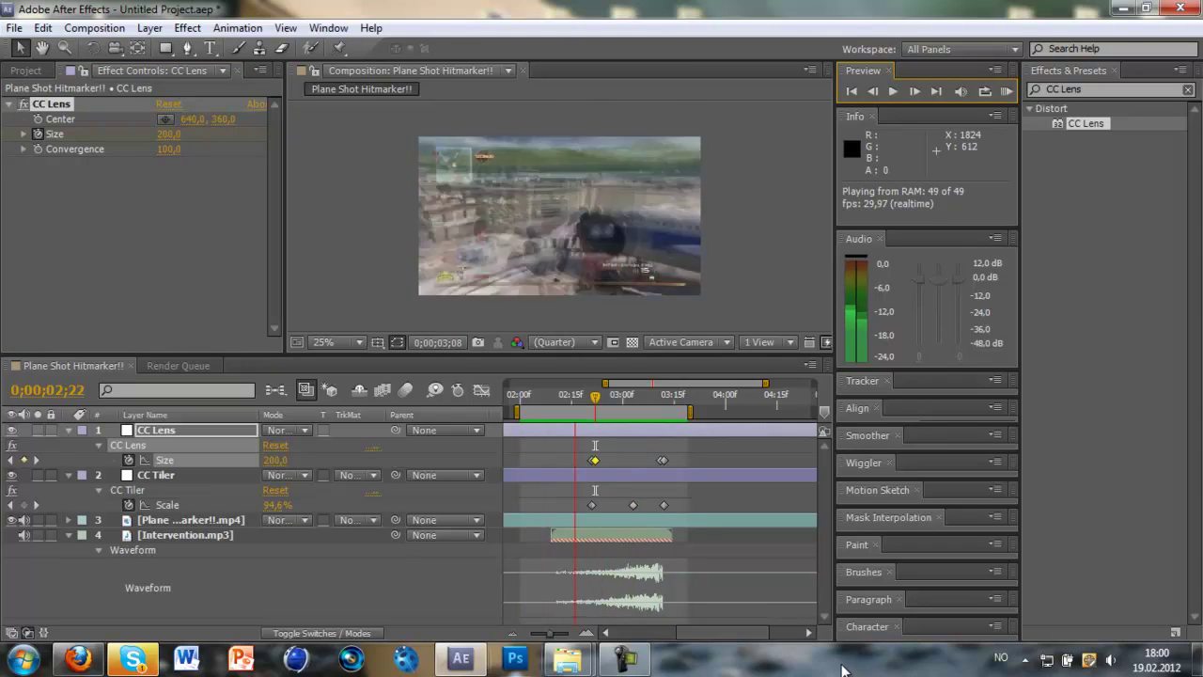
pyautogui.press('space')
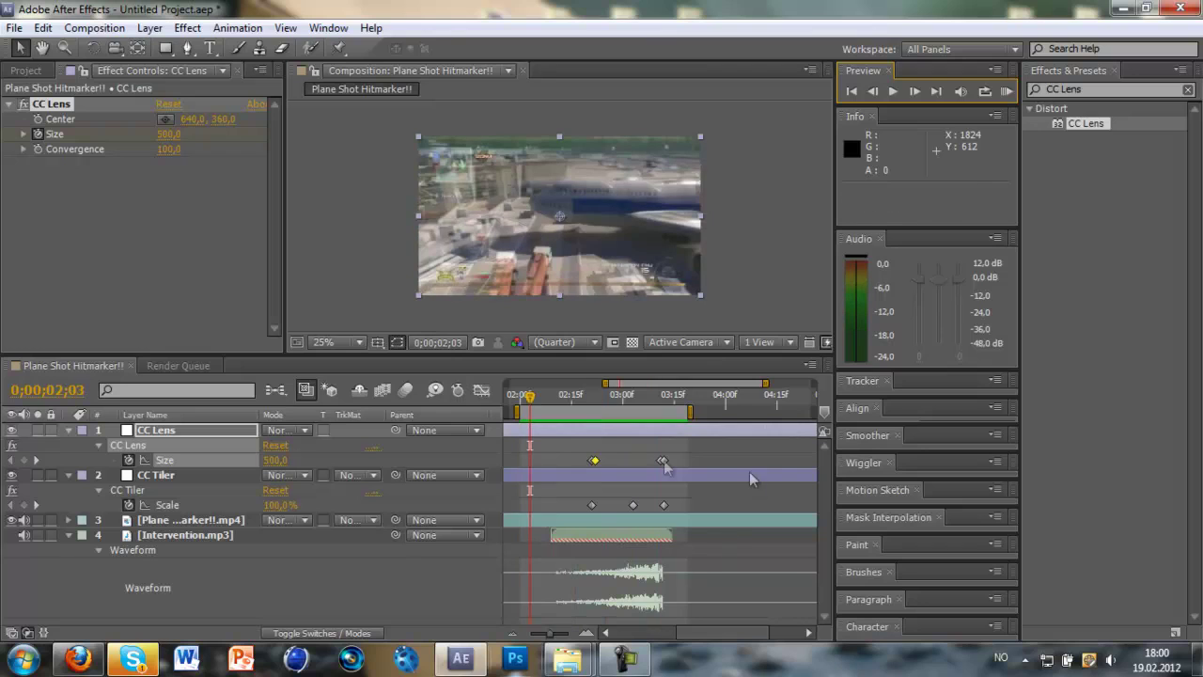
# At frame 0;00;03;03, drag the CC Tiler Scale down toward about 21%
pyautogui.moveTo(595, 401); pyautogui.dragTo(626, 401)
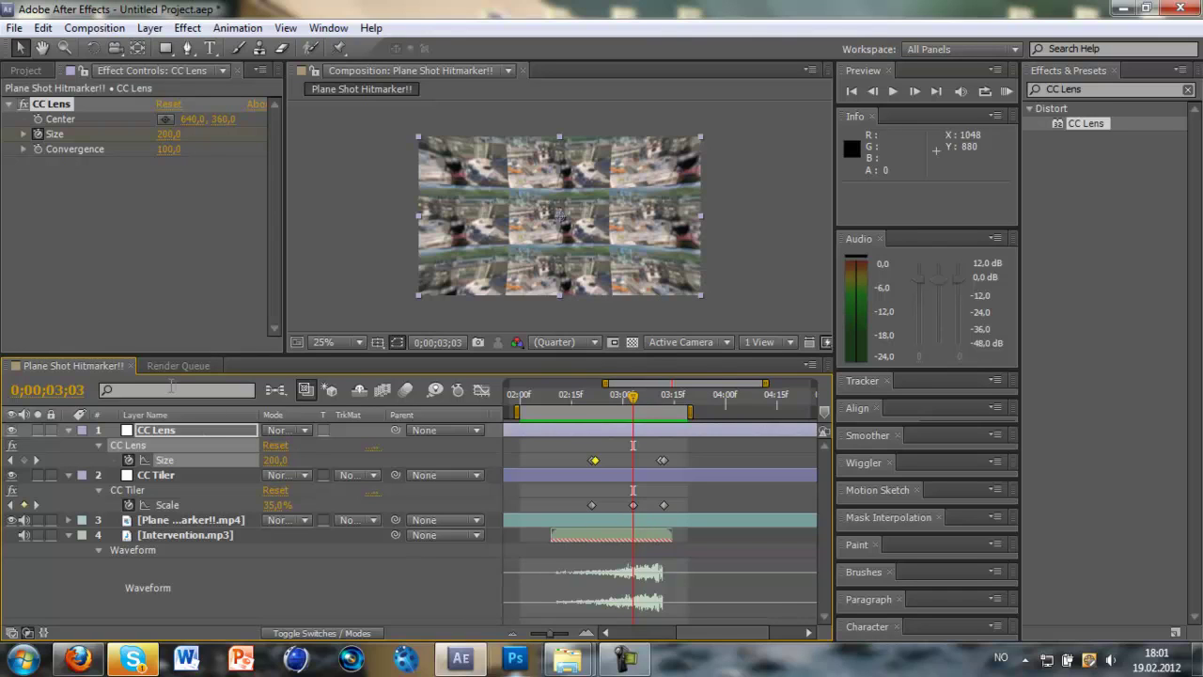
pyautogui.moveTo(274, 505); pyautogui.dragTo(256, 508)
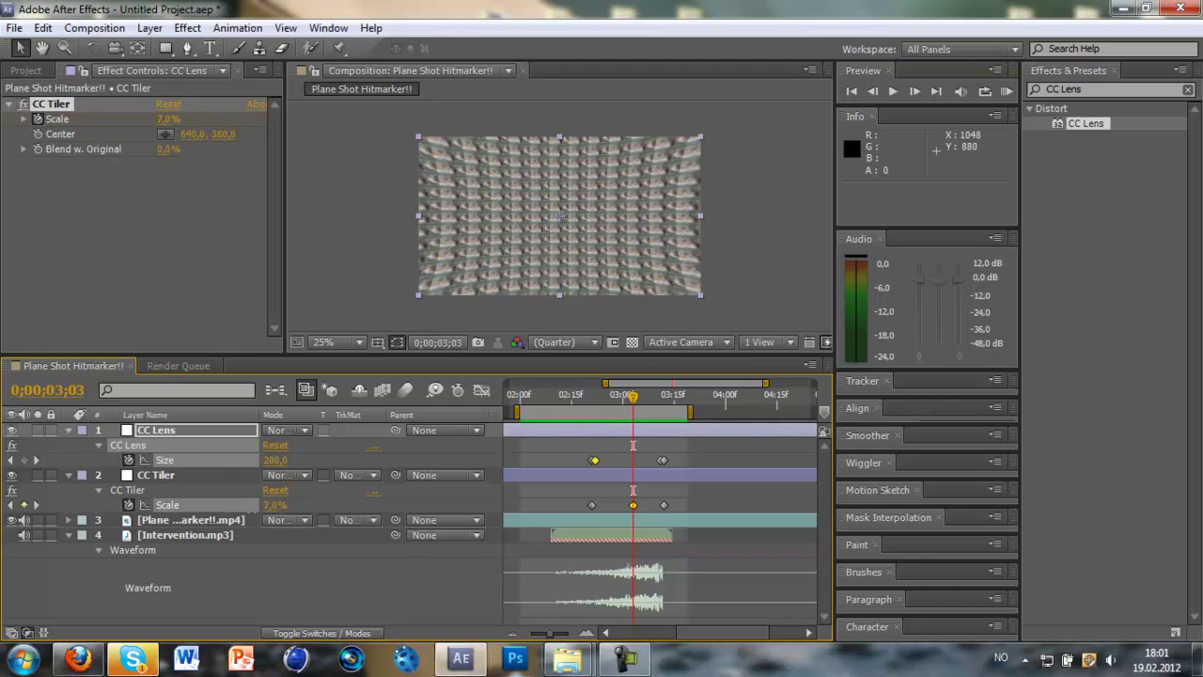
# RAM preview the dense tile-out, stop it, and step back to frame 3;01
pyautogui.click(1006, 90)
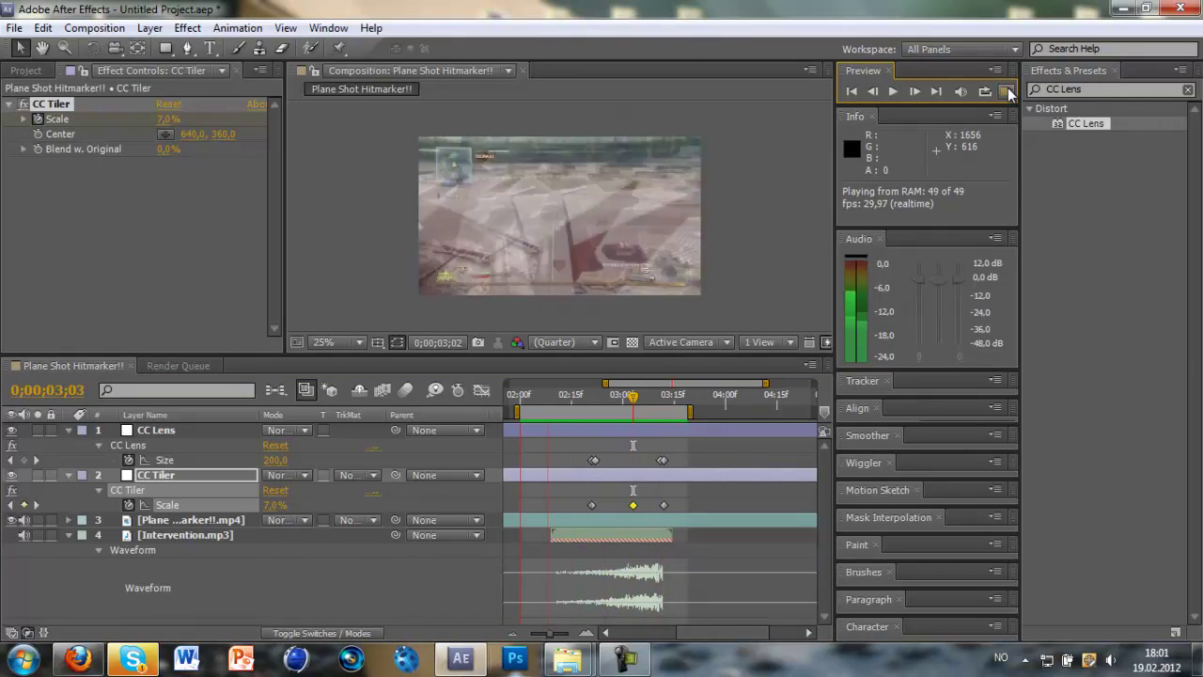
pyautogui.click(944, 97)
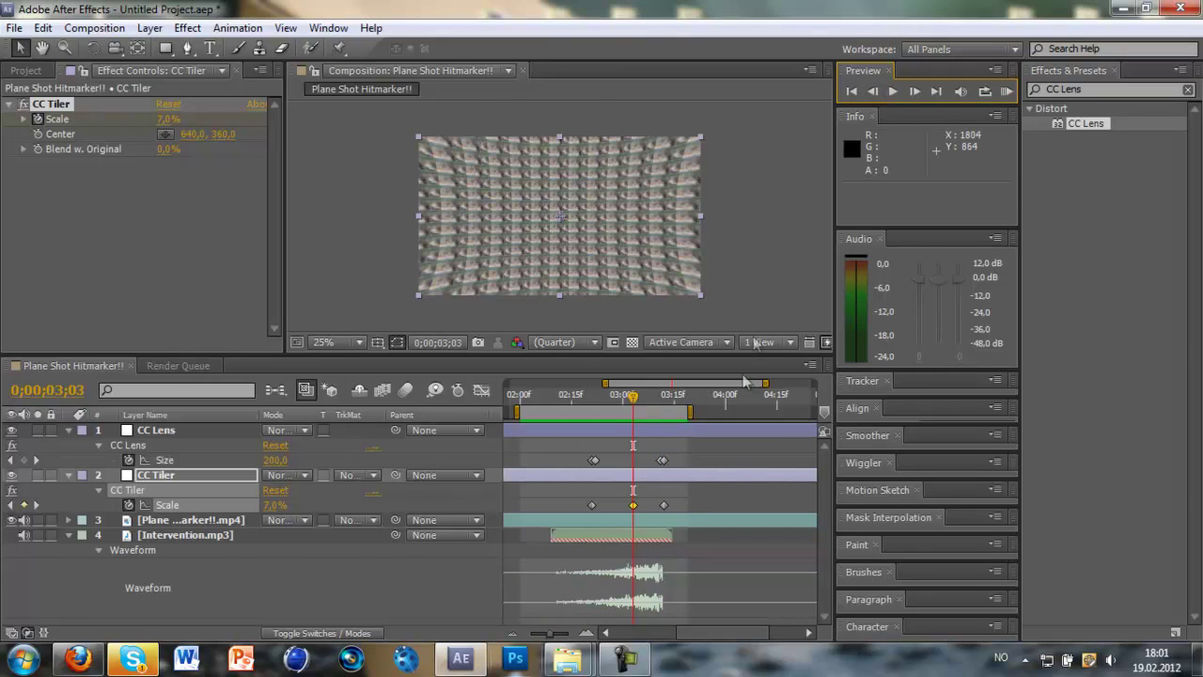
pyautogui.click(873, 91)
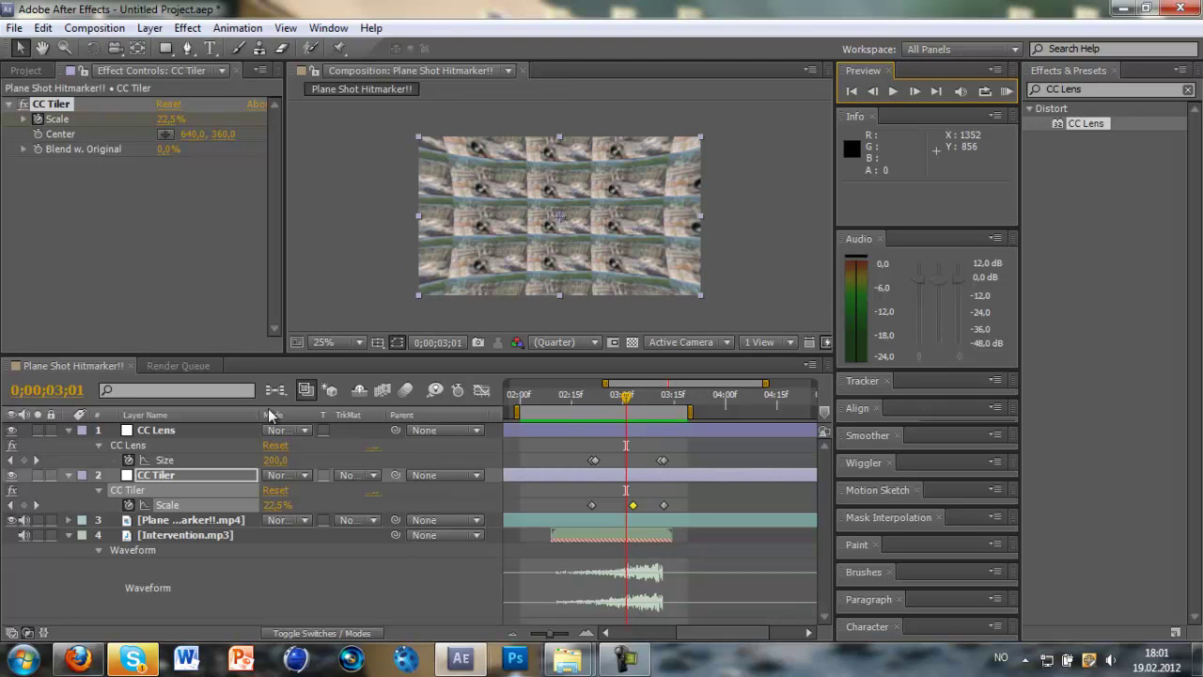
# Minimize After Effects with the taskbar's Show Desktop button
pyautogui.click(1198, 658)
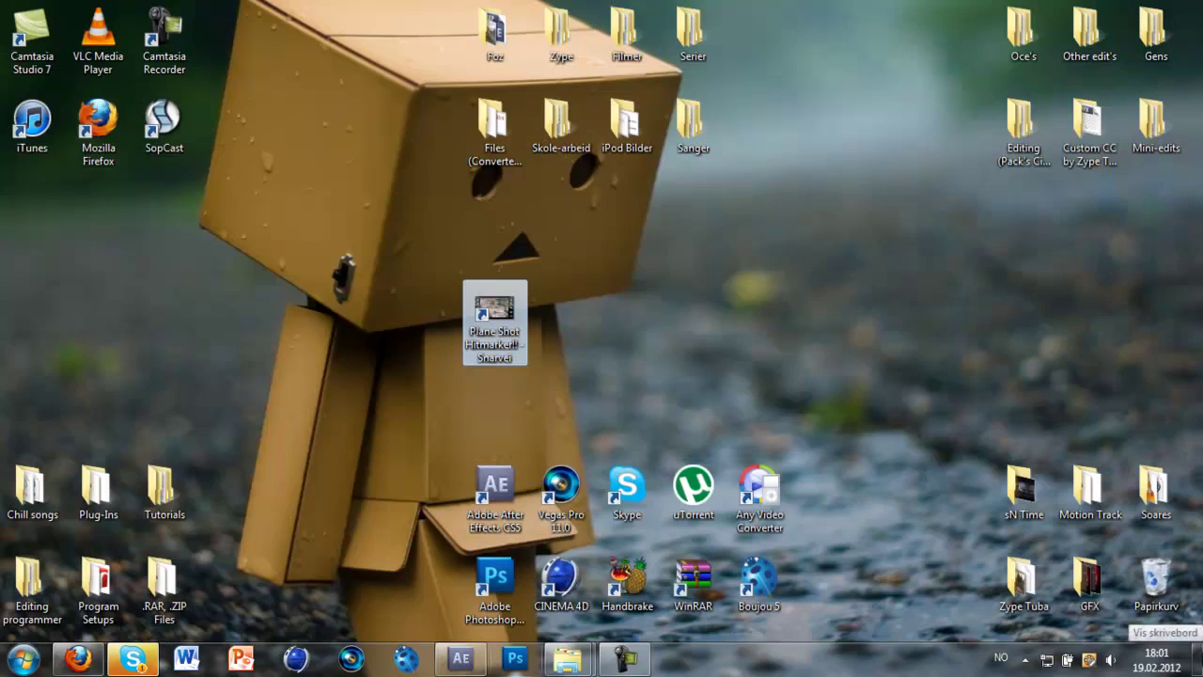